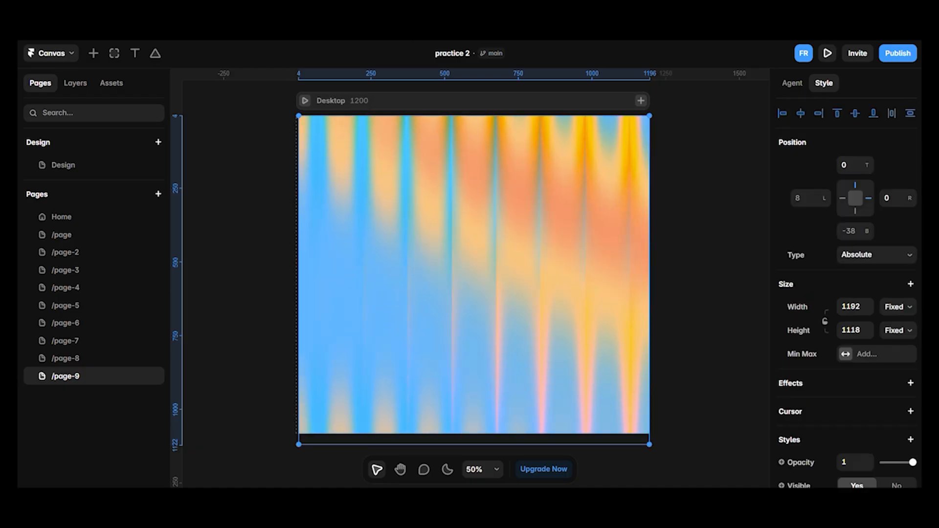
Shorten the striped gradient shader to the desktop frame's lower edge, and adjust the Blockify shader's Tiles and Rounding
{"action": "left_click_drag", "start_coordinate": [549, 441], "coordinate": [548, 433]}
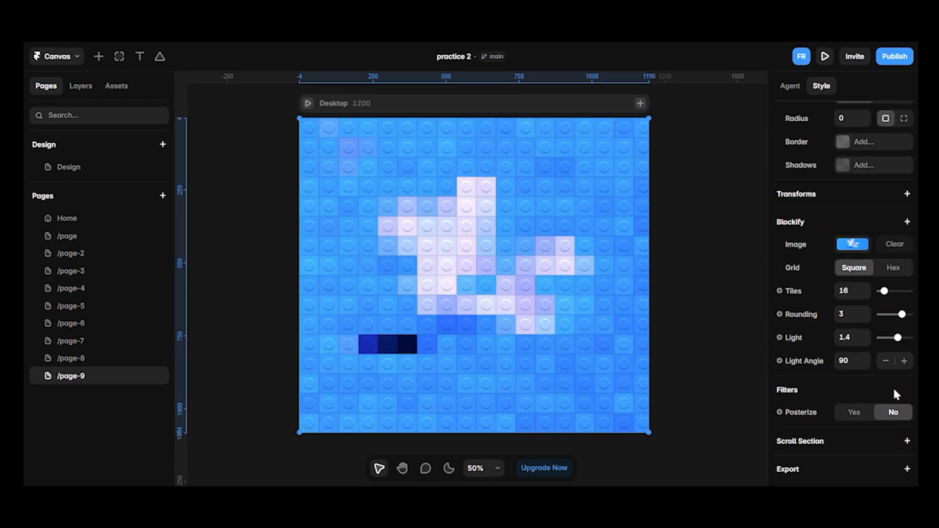
{"action": "left_click_drag", "start_coordinate": [886, 292], "coordinate": [897, 311]}
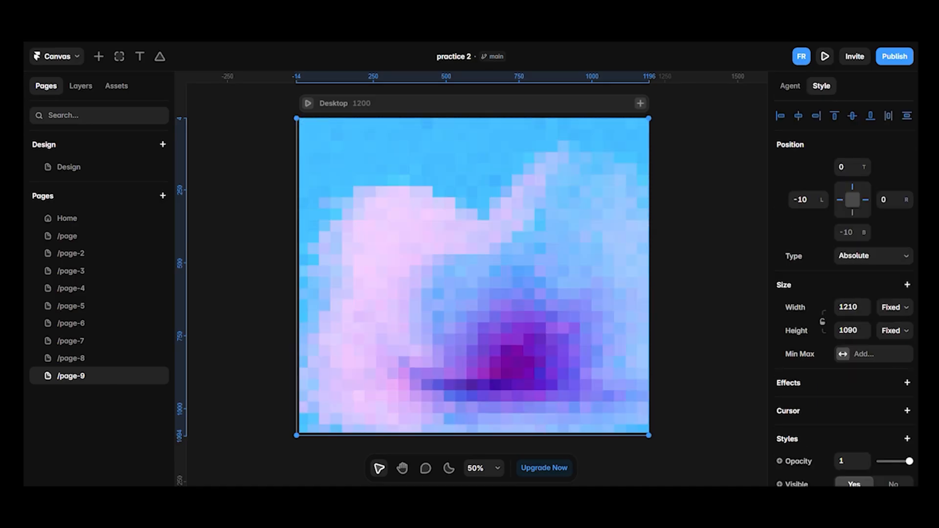
Adjust the effect settings of the pixelated cloud image shader and of the Fluted Glass shader
{"action": "scroll", "coordinate": [916, 306], "scroll_direction": "down", "scroll_amount": 6}
{"action": "mouse_move", "coordinate": [885, 321]}
{"action": "left_mouse_down"}
{"action": "mouse_move", "coordinate": [901, 324]}
{"action": "mouse_move", "coordinate": [883, 326]}
{"action": "mouse_move", "coordinate": [882, 346]}
{"action": "mouse_move", "coordinate": [871, 348]}
{"action": "mouse_move", "coordinate": [894, 342]}
{"action": "mouse_move", "coordinate": [890, 366]}
{"action": "left_mouse_up"}
{"action": "left_click_drag", "start_coordinate": [879, 389], "coordinate": [883, 391]}
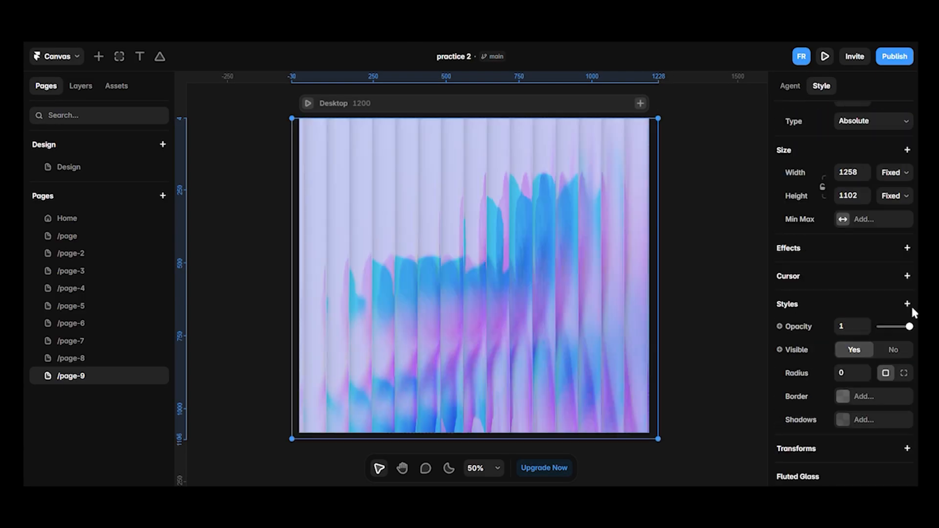
{"action": "scroll", "coordinate": [885, 303], "scroll_direction": "down", "scroll_amount": 4}
{"action": "left_click_drag", "start_coordinate": [896, 303], "coordinate": [883, 343]}
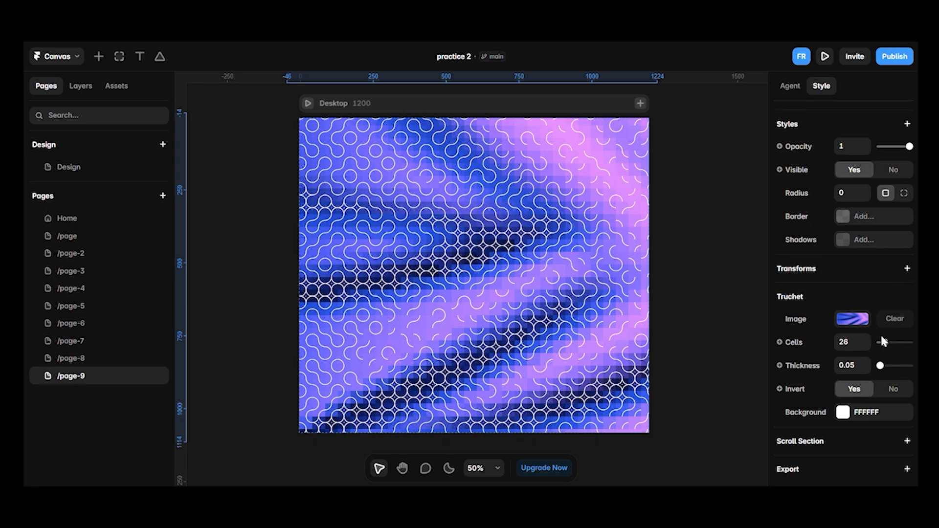
Increase the Truchet shader's Cells, and adjust the Chromatic Aberration shader's settings from Radius to Swirl
{"action": "mouse_move", "coordinate": [883, 342]}
{"action": "left_mouse_down"}
{"action": "mouse_move", "coordinate": [897, 342]}
{"action": "mouse_move", "coordinate": [887, 342]}
{"action": "mouse_move", "coordinate": [889, 366]}
{"action": "mouse_move", "coordinate": [880, 366]}
{"action": "mouse_move", "coordinate": [894, 343]}
{"action": "left_mouse_up"}
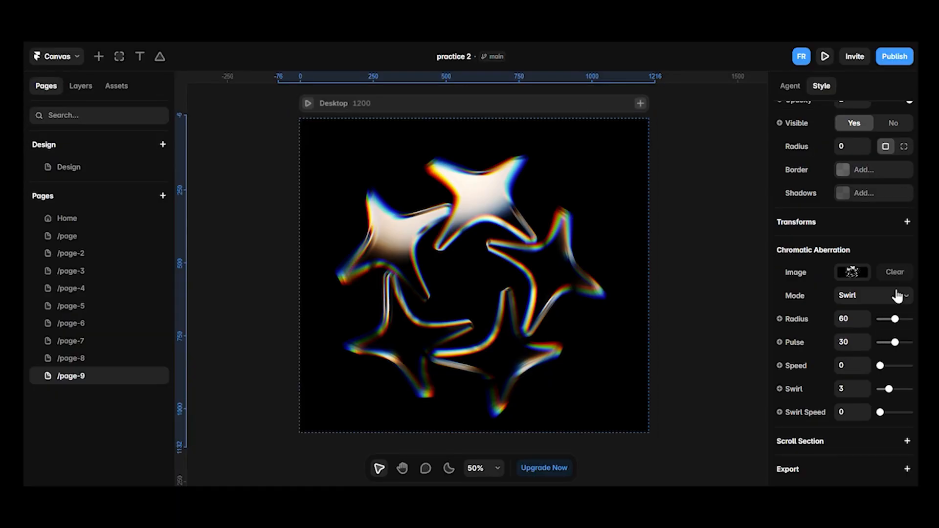
{"action": "left_click_drag", "start_coordinate": [903, 321], "coordinate": [891, 388]}
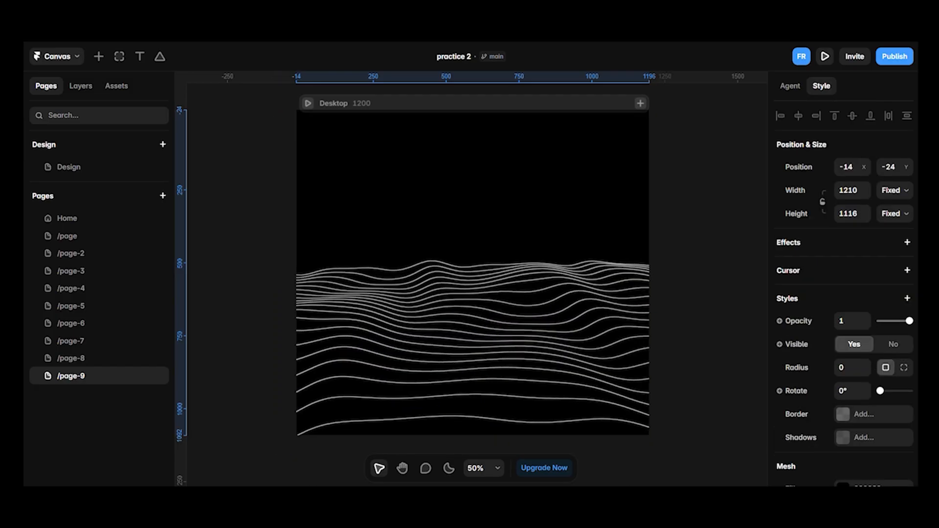
Adjust the Mesh shader's settings, and turn on Warp for the Particles shader
{"action": "scroll", "coordinate": [909, 367], "scroll_direction": "down", "scroll_amount": 5}
{"action": "scroll", "coordinate": [909, 366], "scroll_direction": "down", "scroll_amount": 1}
{"action": "left_click_drag", "start_coordinate": [885, 300], "coordinate": [889, 304]}
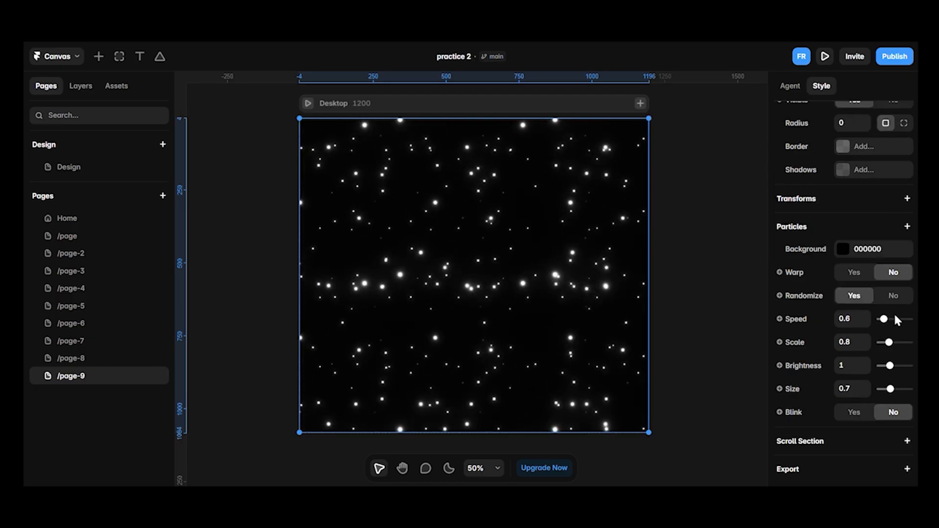
{"action": "left_click", "coordinate": [854, 272]}
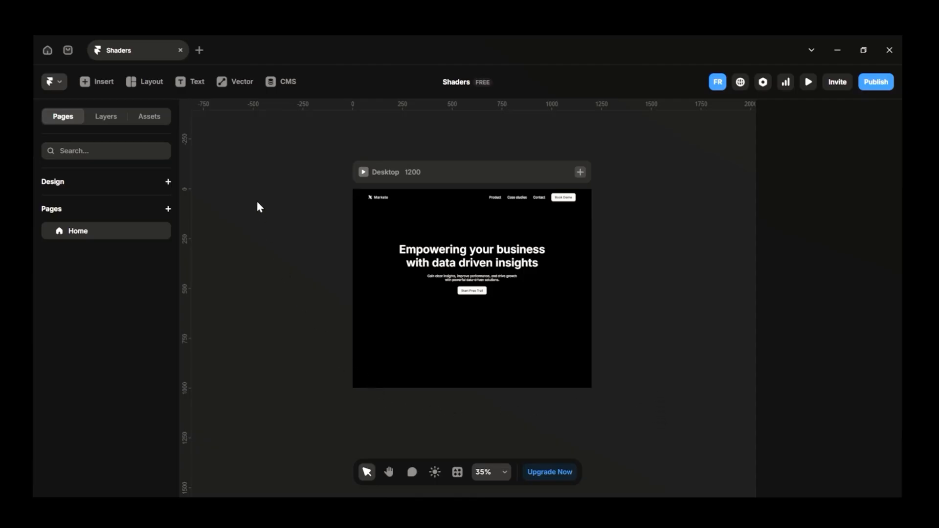
Browse the shader library and insert the dark-blue liquid gradient shader into the hero section beside the heading
{"action": "left_click", "coordinate": [100, 82]}
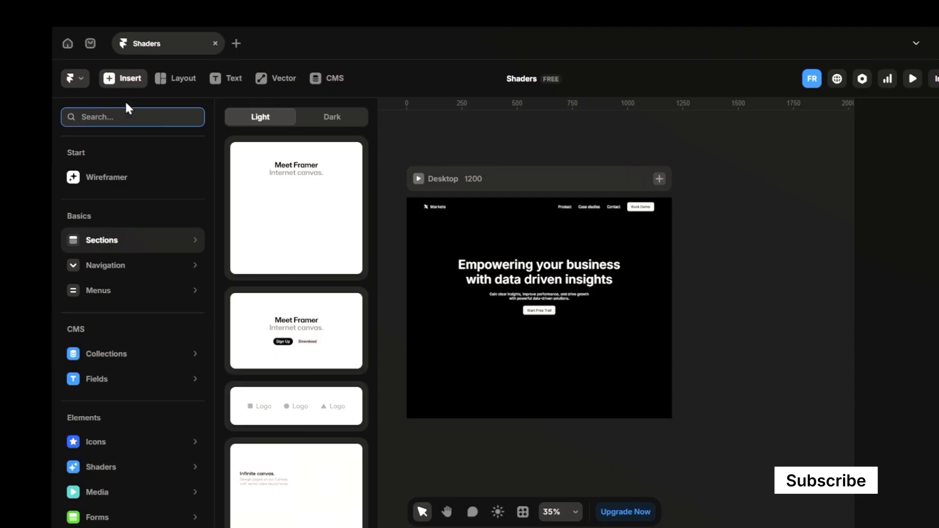
{"action": "mouse_move", "coordinate": [98, 467]}
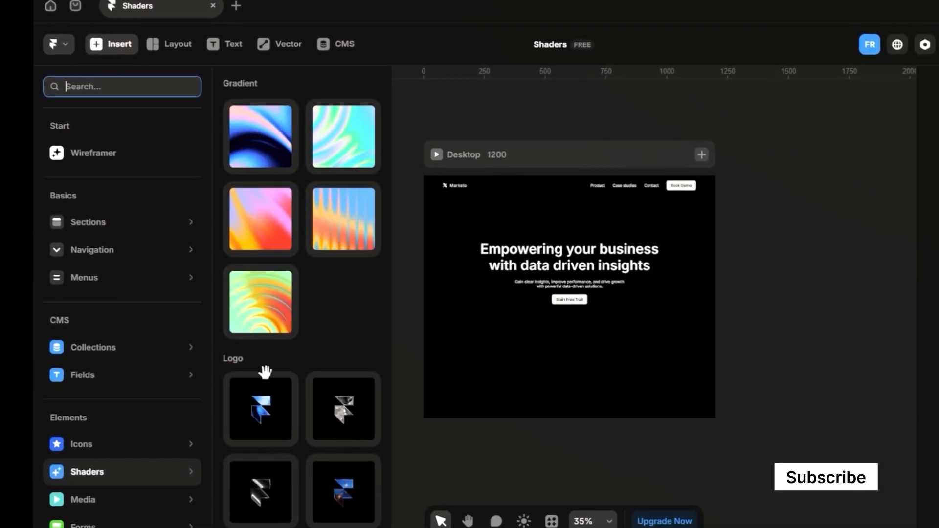
{"action": "scroll", "coordinate": [265, 372], "scroll_direction": "down", "scroll_amount": 5}
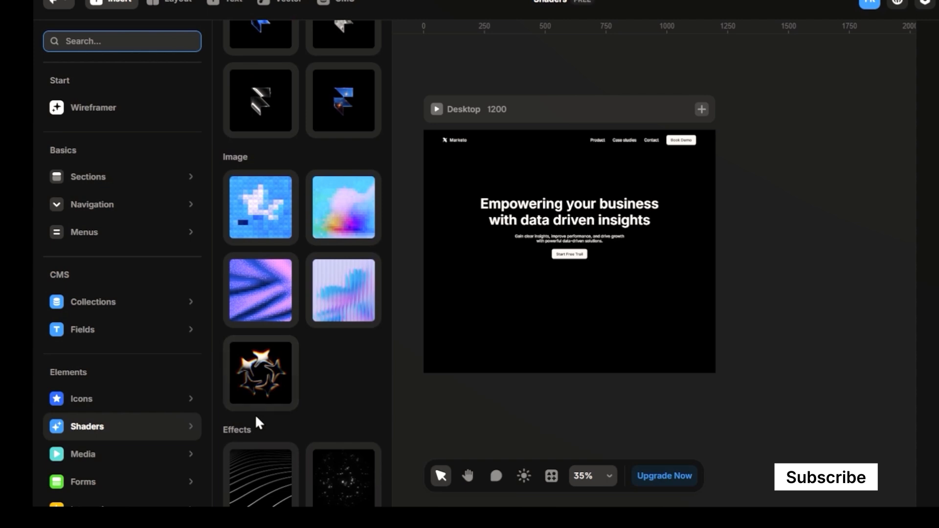
{"action": "scroll", "coordinate": [260, 423], "scroll_direction": "down", "scroll_amount": 1}
{"action": "scroll", "coordinate": [259, 423], "scroll_direction": "up", "scroll_amount": 10}
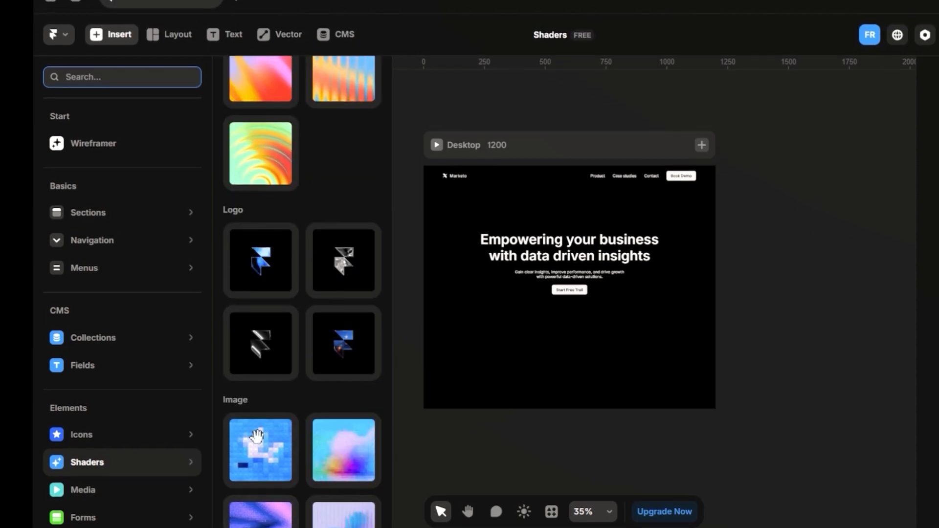
{"action": "scroll", "coordinate": [257, 435], "scroll_direction": "up", "scroll_amount": 1}
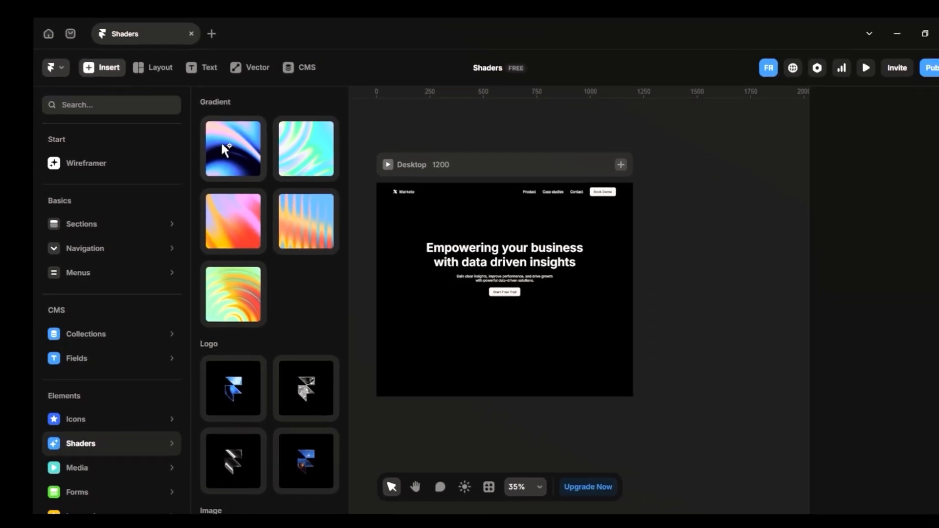
{"action": "left_click_drag", "start_coordinate": [246, 120], "coordinate": [469, 302]}
{"action": "left_click_drag", "start_coordinate": [390, 296], "coordinate": [387, 297]}
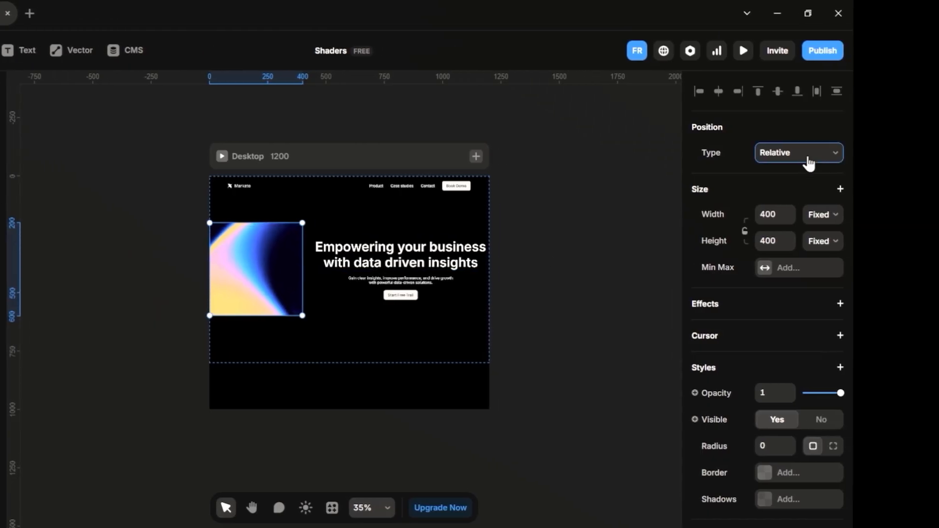
Make the gradient shader absolutely positioned, with relative width and height of 100% so it fills the hero section
{"action": "left_click", "coordinate": [809, 160]}
{"action": "left_click", "coordinate": [807, 175]}
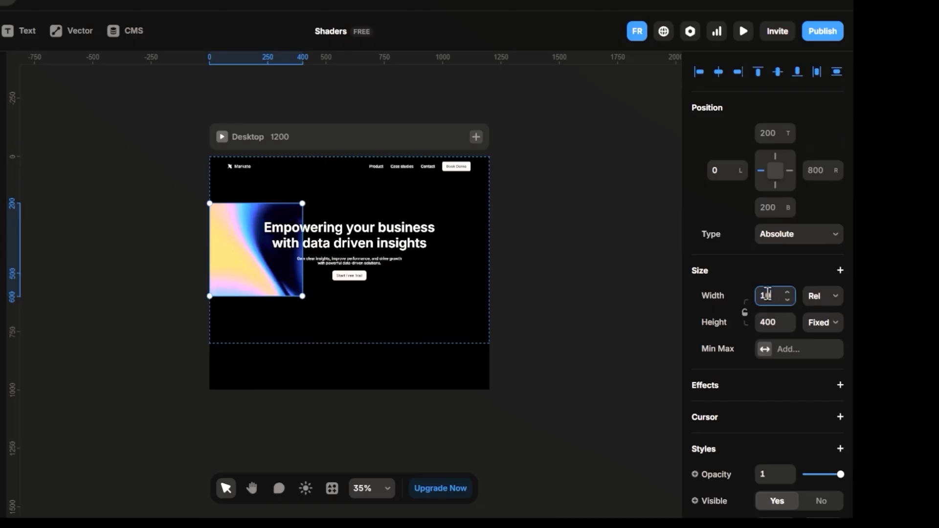
{"action": "type", "text": "0"}
{"action": "key", "text": "Return"}
{"action": "left_click", "coordinate": [836, 357]}
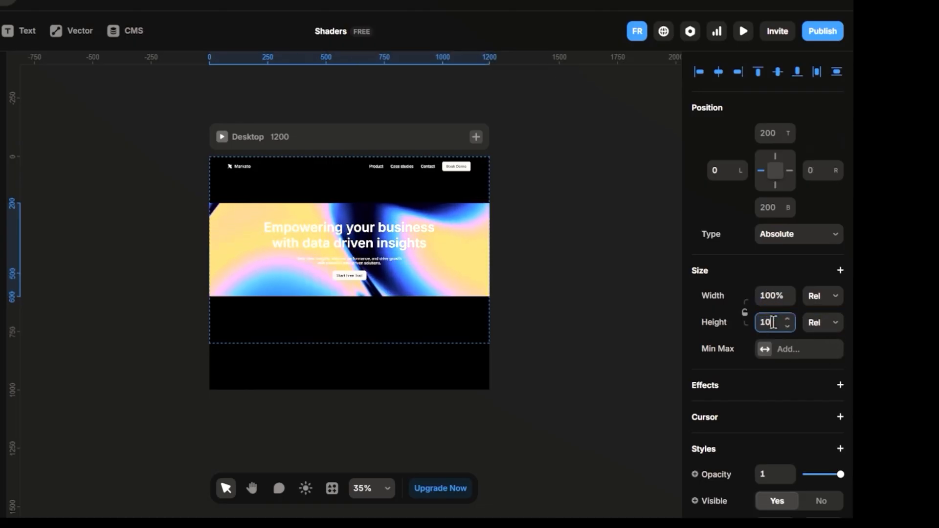
{"action": "left_click", "coordinate": [772, 323]}
{"action": "type", "text": "100"}
{"action": "key", "text": "Return"}
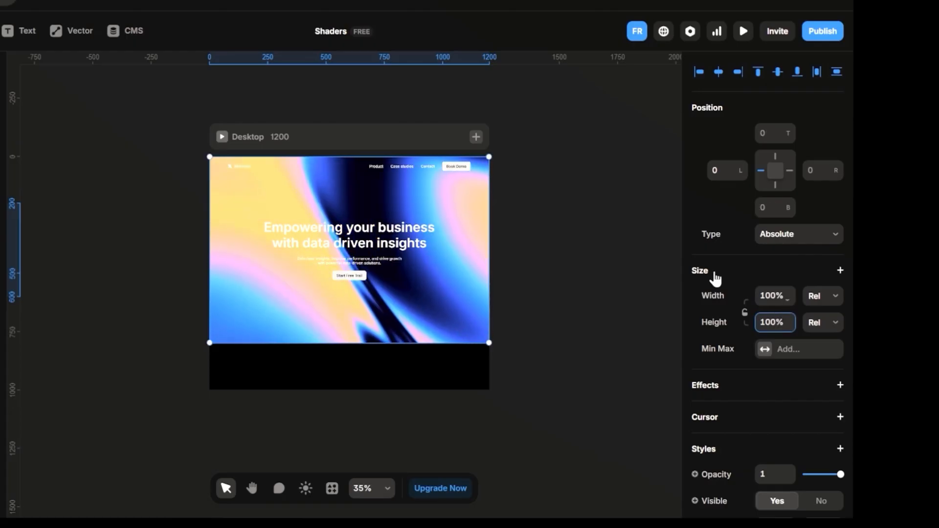
{"action": "left_click", "coordinate": [551, 209]}
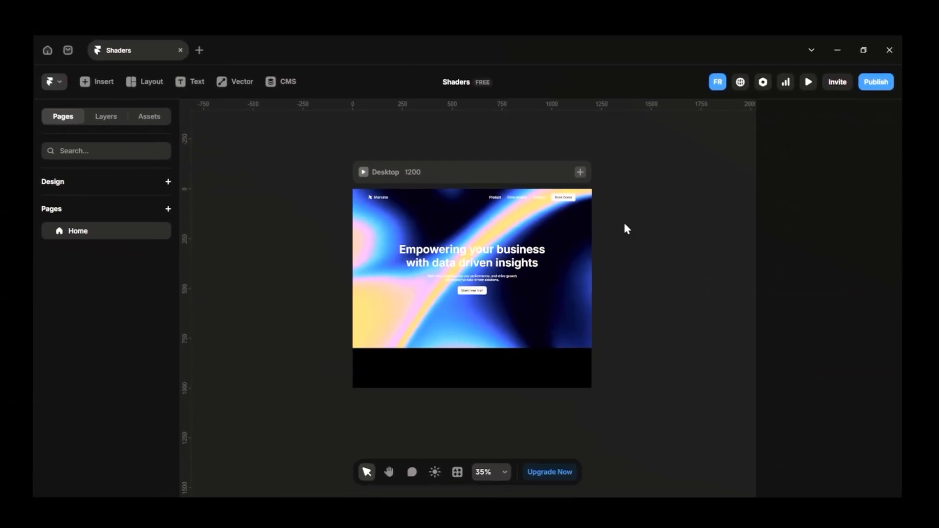
Change the fifth Liquid Gradient color of the hero shader to grey 595959
{"action": "left_click", "coordinate": [545, 221]}
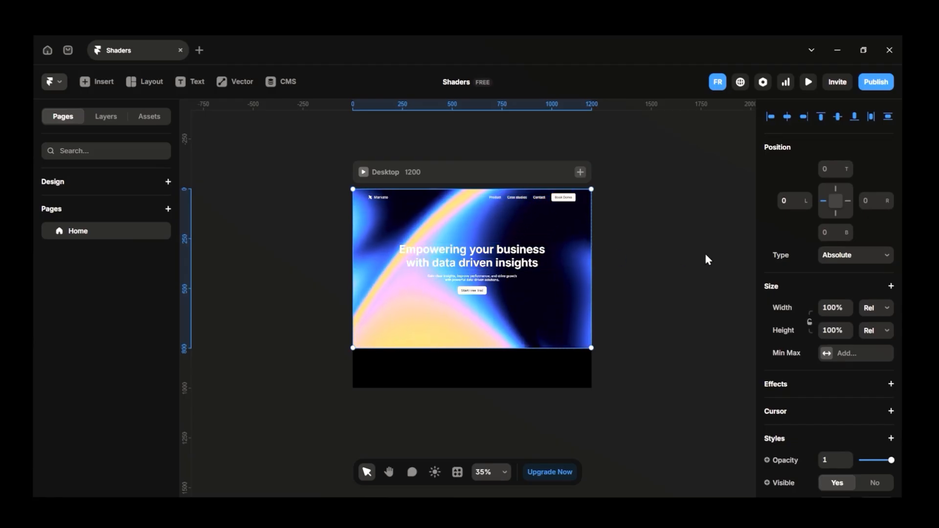
{"action": "scroll", "coordinate": [816, 256], "scroll_direction": "down", "scroll_amount": 6}
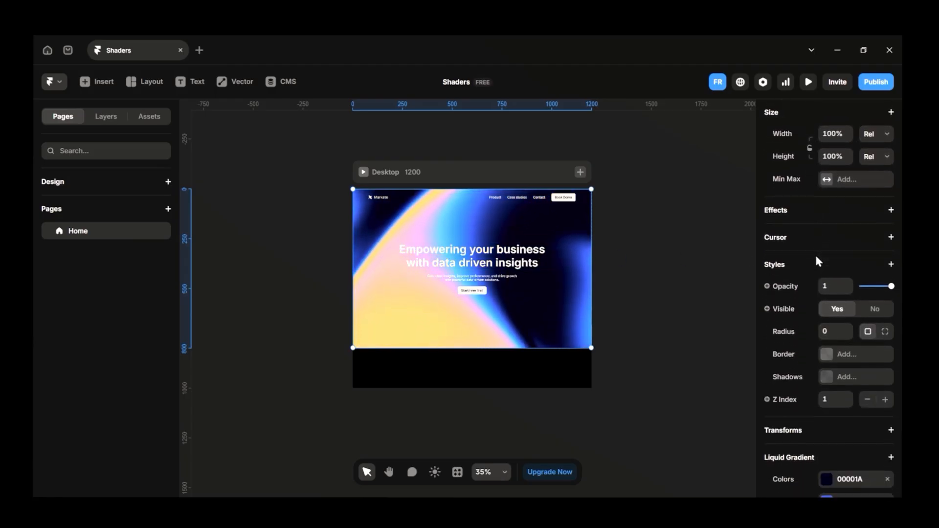
{"action": "scroll", "coordinate": [815, 256], "scroll_direction": "down", "scroll_amount": 4}
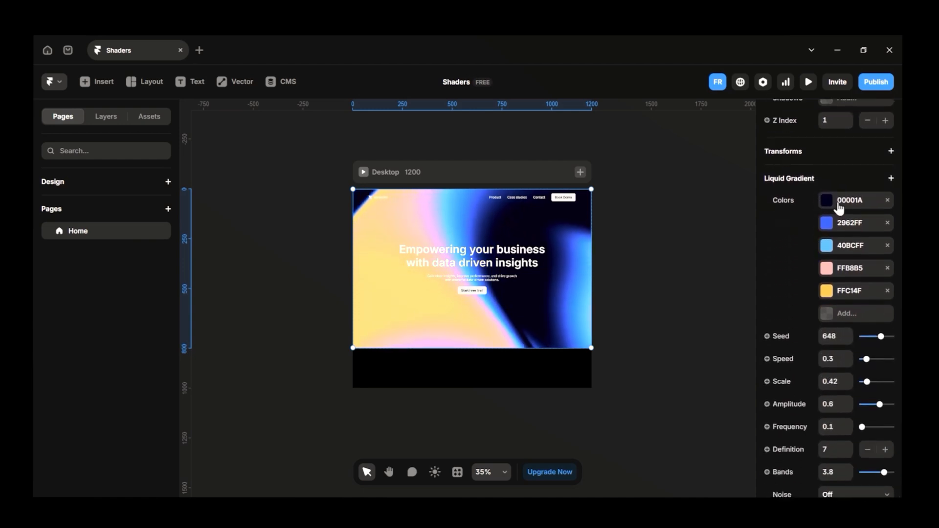
{"action": "left_click", "coordinate": [829, 295]}
{"action": "left_click_drag", "start_coordinate": [719, 294], "coordinate": [586, 284]}
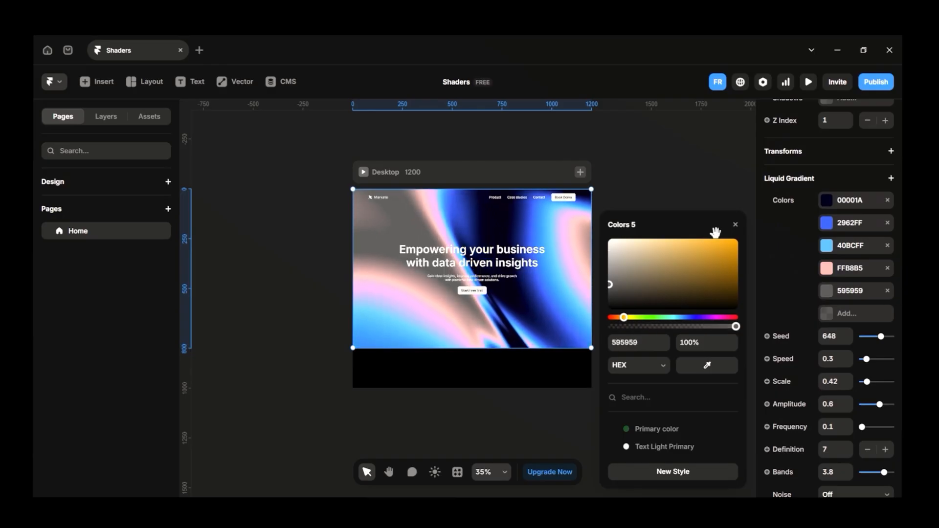
{"action": "left_click", "coordinate": [735, 226]}
Remove the last three Liquid Gradient colors, keeping only 00001A and 2962FF
{"action": "left_click", "coordinate": [888, 292]}
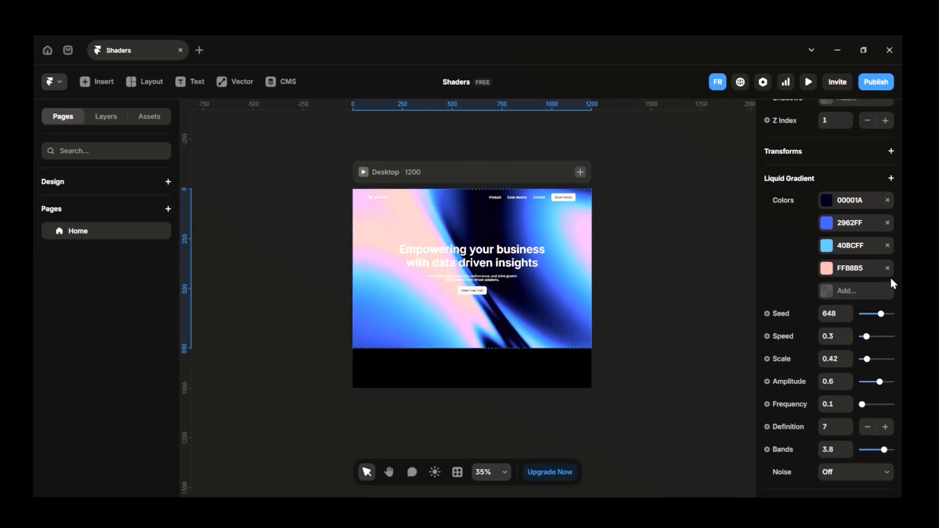
{"action": "left_click", "coordinate": [888, 269]}
{"action": "left_click", "coordinate": [887, 246]}
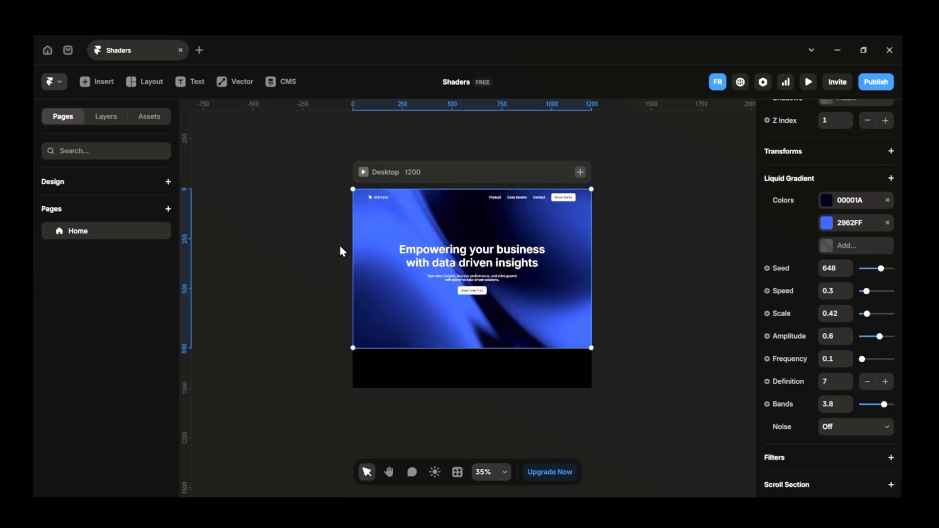
Set the Liquid Gradient's Seed to 723, Speed 0.22, Amplitude 0.51, Frequency 0.33, Definition 6 and Bands 3
{"action": "left_click_drag", "start_coordinate": [880, 268], "coordinate": [864, 292]}
{"action": "left_click_drag", "start_coordinate": [879, 334], "coordinate": [865, 357]}
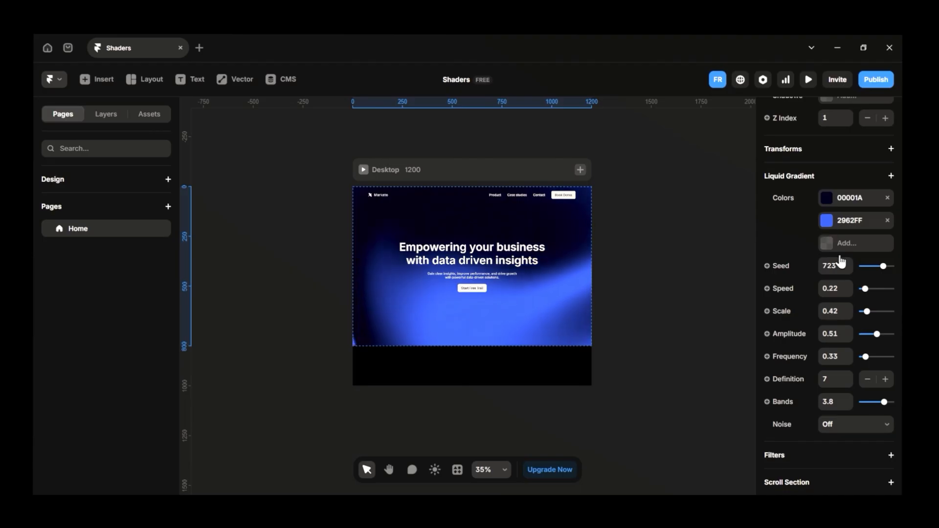
{"action": "left_click", "coordinate": [867, 380]}
{"action": "left_click_drag", "start_coordinate": [890, 409], "coordinate": [878, 403]}
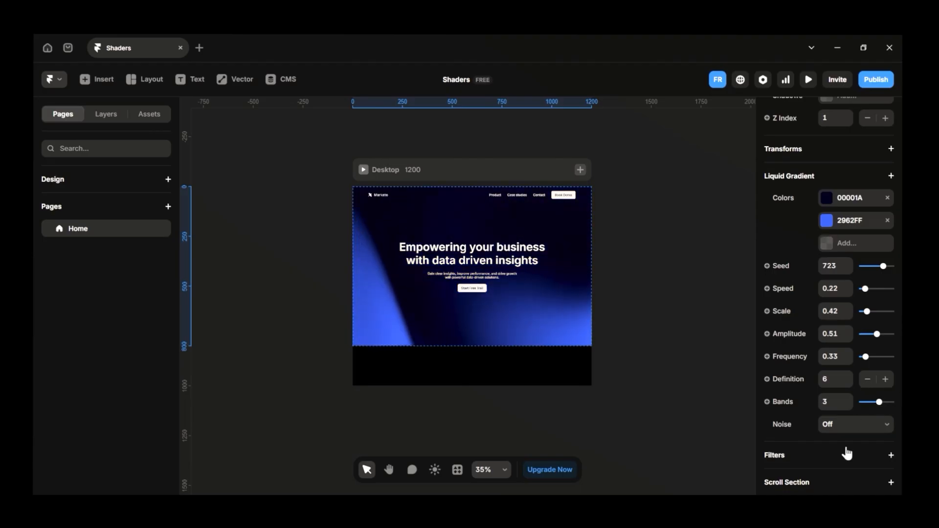
Try out the Liquid Gradient's Noise options, and set Noise back to Off
{"action": "left_click", "coordinate": [841, 450]}
{"action": "left_click_drag", "start_coordinate": [888, 451], "coordinate": [865, 447]}
{"action": "left_click", "coordinate": [886, 425]}
{"action": "left_click", "coordinate": [873, 459]}
{"action": "left_click", "coordinate": [872, 428]}
{"action": "left_click", "coordinate": [870, 439]}
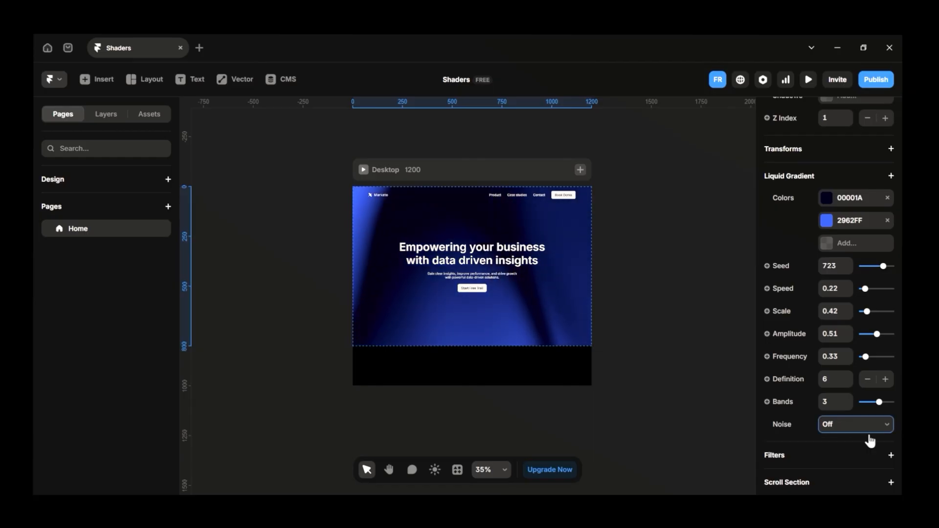
Preview the desktop page with the animated blue gradient, and return to the canvas
{"action": "left_click", "coordinate": [364, 171]}
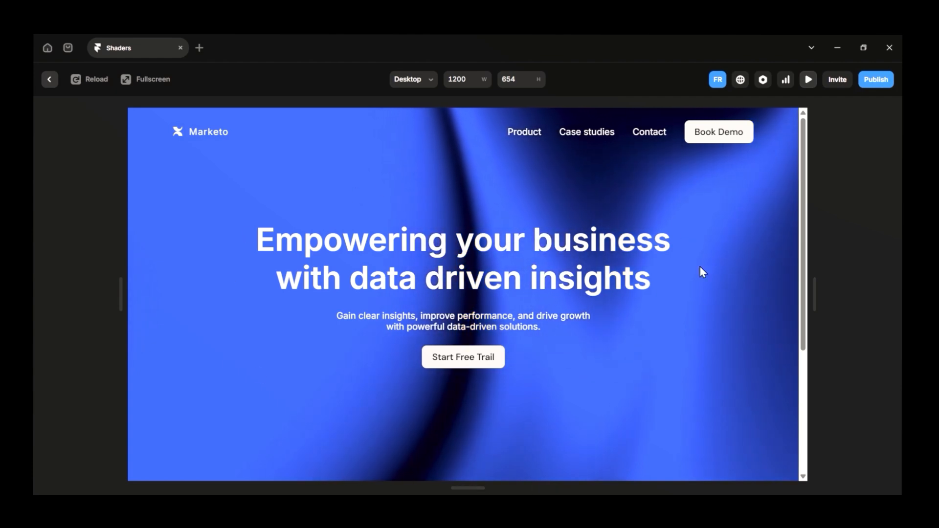
{"action": "left_click", "coordinate": [49, 80]}
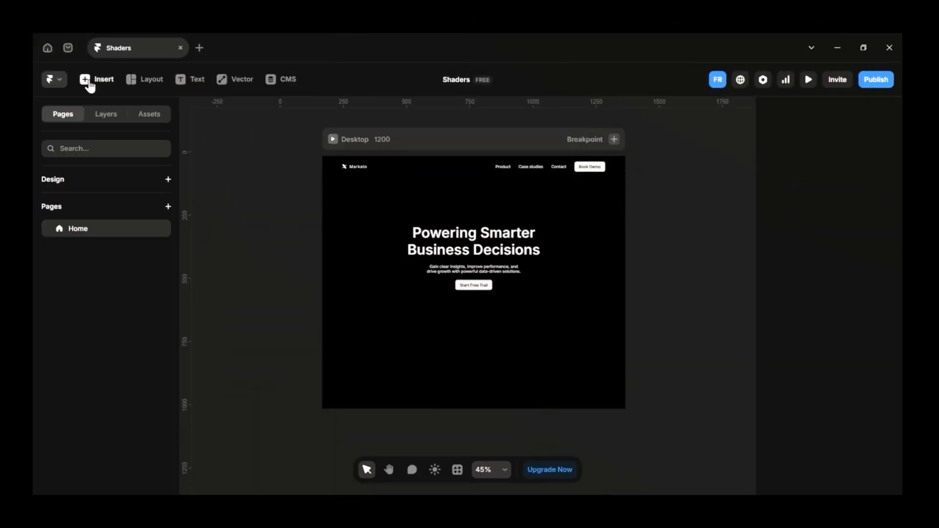
Insert the wavy-line mesh shader from the Effects shaders into the "Powering Smarter Business Decisions" hero section
{"action": "left_click", "coordinate": [91, 82]}
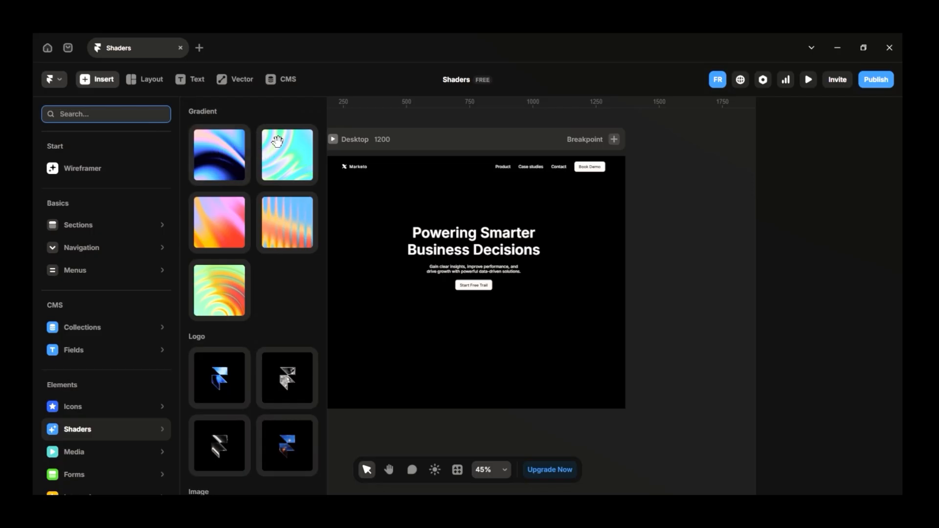
{"action": "scroll", "coordinate": [254, 341], "scroll_direction": "down", "scroll_amount": 6}
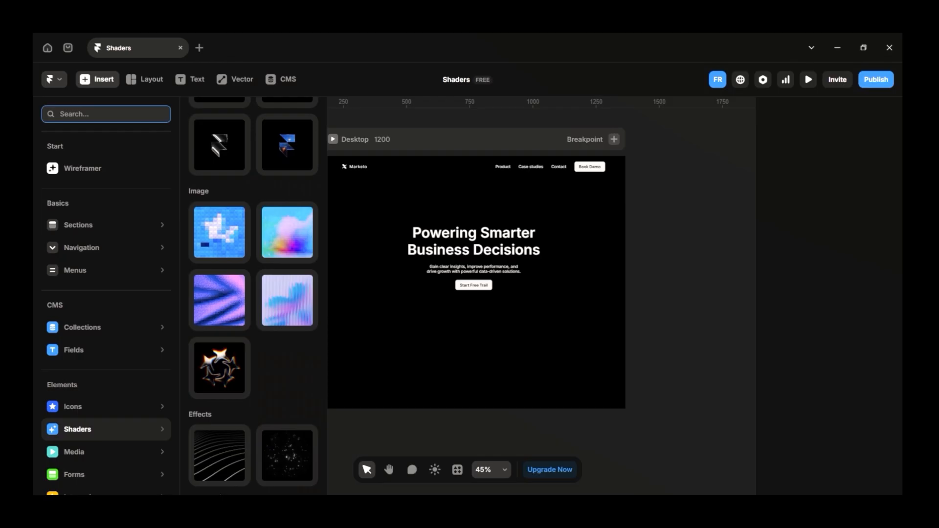
{"action": "left_click_drag", "start_coordinate": [217, 459], "coordinate": [353, 278]}
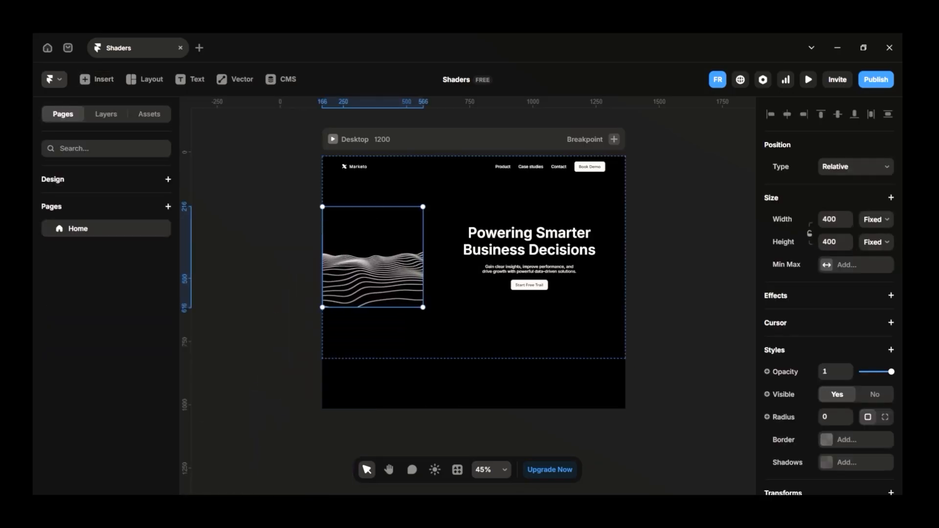
Set the mesh shader's position type to Absolute and its relative width and height to 100%
{"action": "left_click", "coordinate": [860, 184]}
{"action": "left_click", "coordinate": [878, 308]}
{"action": "left_click", "coordinate": [866, 332]}
{"action": "left_click", "coordinate": [832, 308]}
{"action": "type", "text": "100"}
{"action": "key", "text": "Return"}
{"action": "left_click", "coordinate": [877, 328]}
{"action": "left_click", "coordinate": [877, 367]}
{"action": "left_click", "coordinate": [831, 327]}
{"action": "type", "text": "100"}
{"action": "key", "text": "Return"}
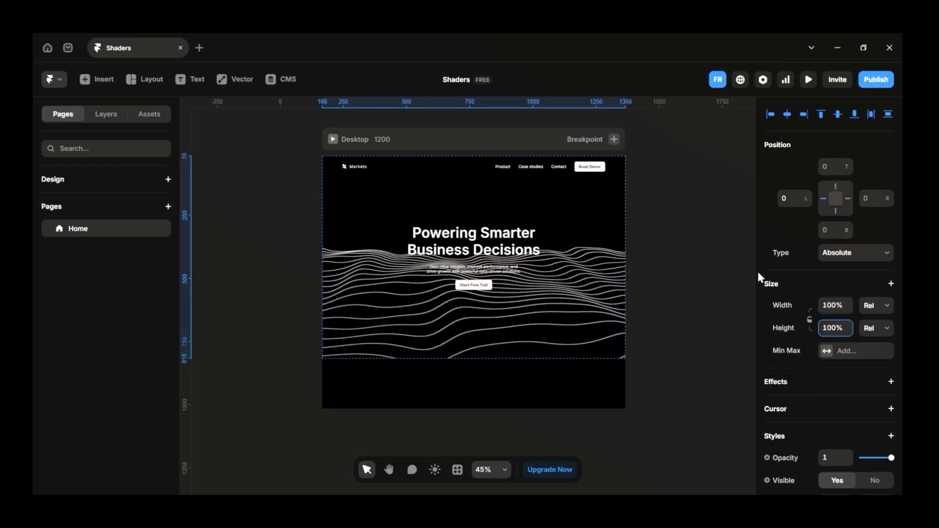
Change the mesh shader's line color to teal 14C7AC
{"action": "scroll", "coordinate": [845, 309], "scroll_direction": "down", "scroll_amount": 1}
{"action": "scroll", "coordinate": [844, 309], "scroll_direction": "down", "scroll_amount": 10}
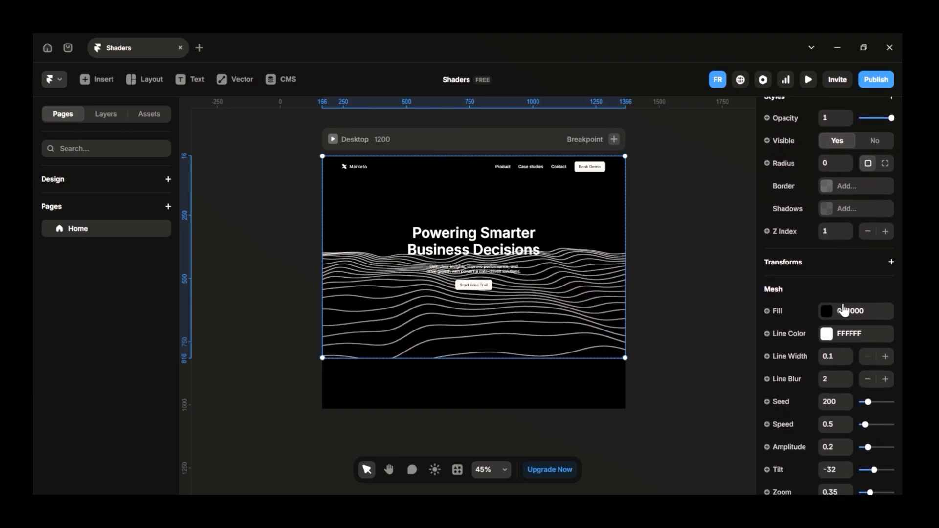
{"action": "scroll", "coordinate": [843, 309], "scroll_direction": "up", "scroll_amount": 2}
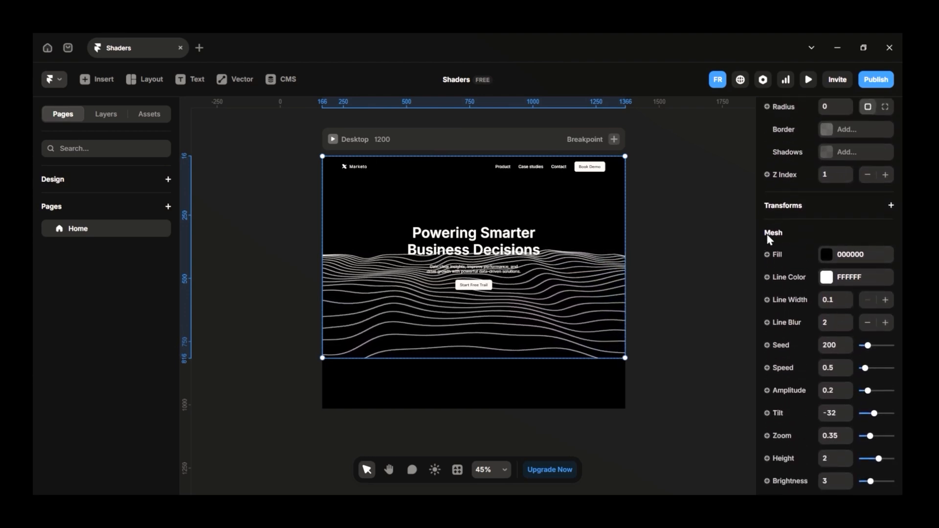
{"action": "left_click", "coordinate": [844, 278]}
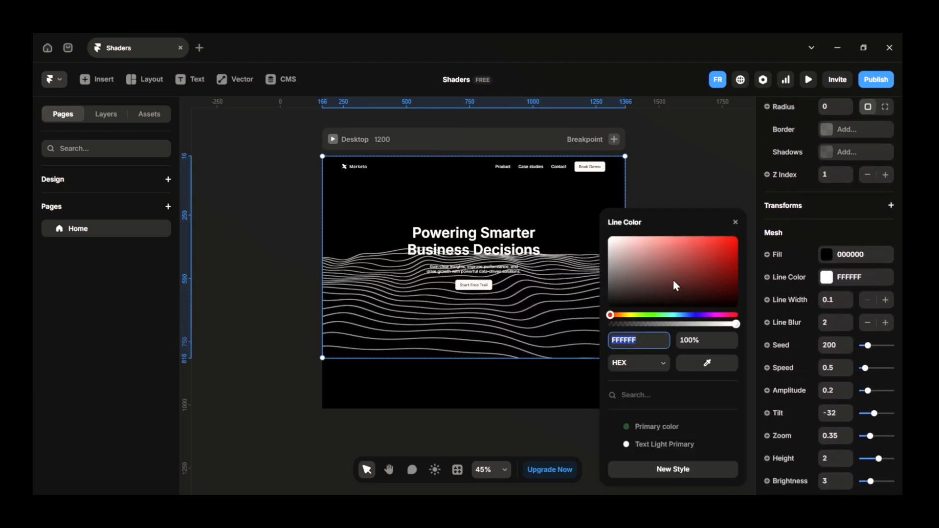
{"action": "left_click", "coordinate": [669, 316]}
{"action": "left_click_drag", "start_coordinate": [692, 279], "coordinate": [724, 252]}
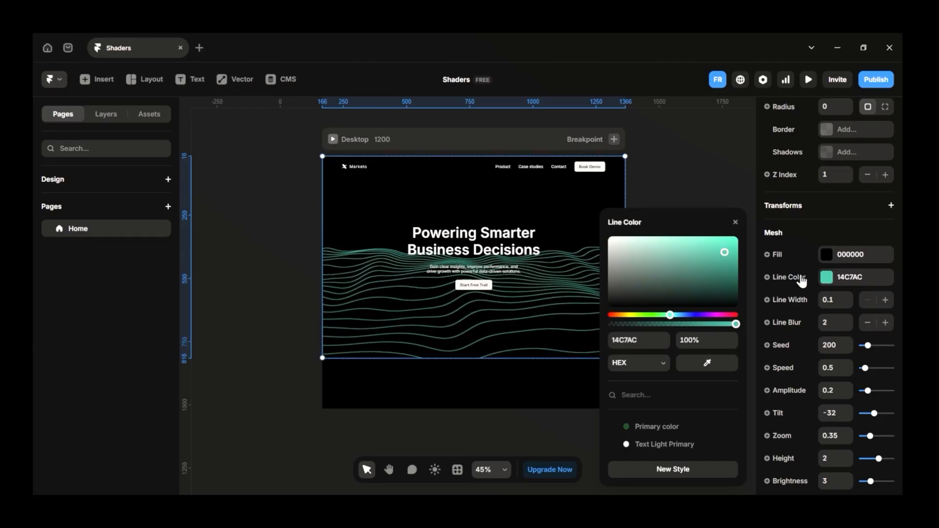
Set the mesh shader's Seed to 308, Speed to 0.1, Amplitude to 0.17, Tilt to -97, Zoom to 0.1, Height to 0.3 and Brightness to 3.6
{"action": "left_click", "coordinate": [879, 307]}
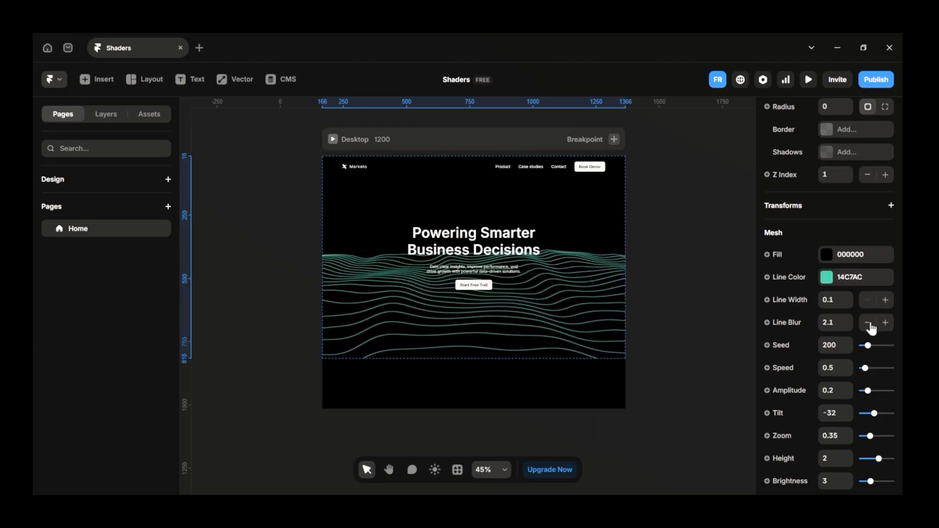
{"action": "left_click_drag", "start_coordinate": [868, 347], "coordinate": [869, 348]}
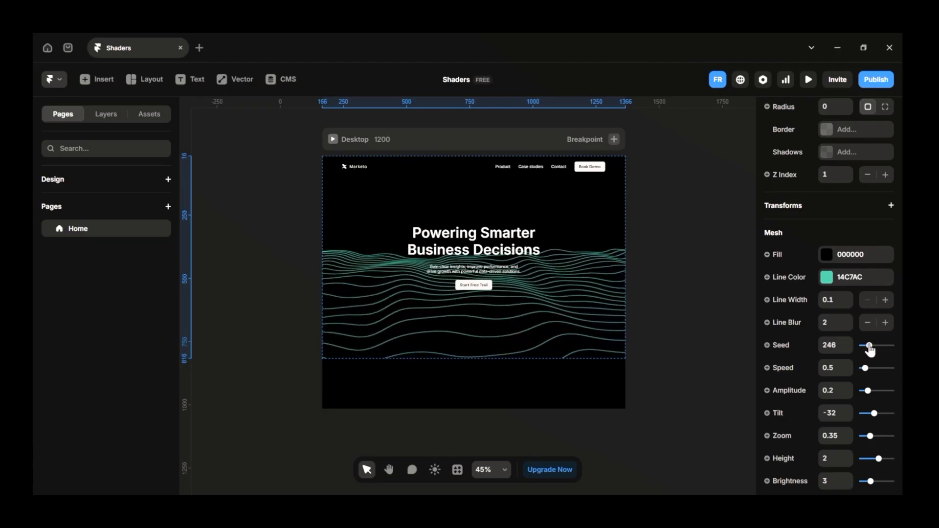
{"action": "left_click_drag", "start_coordinate": [868, 390], "coordinate": [897, 405]}
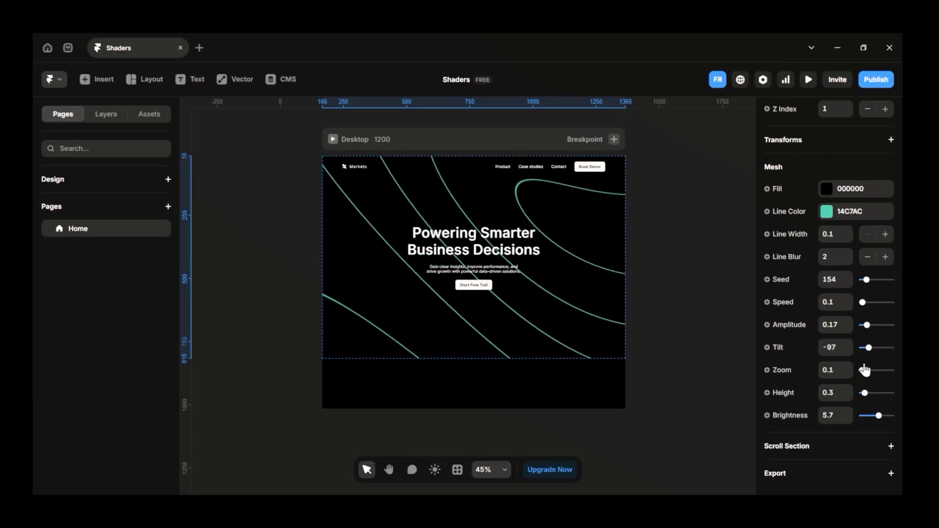
{"action": "left_click_drag", "start_coordinate": [866, 279], "coordinate": [870, 280]}
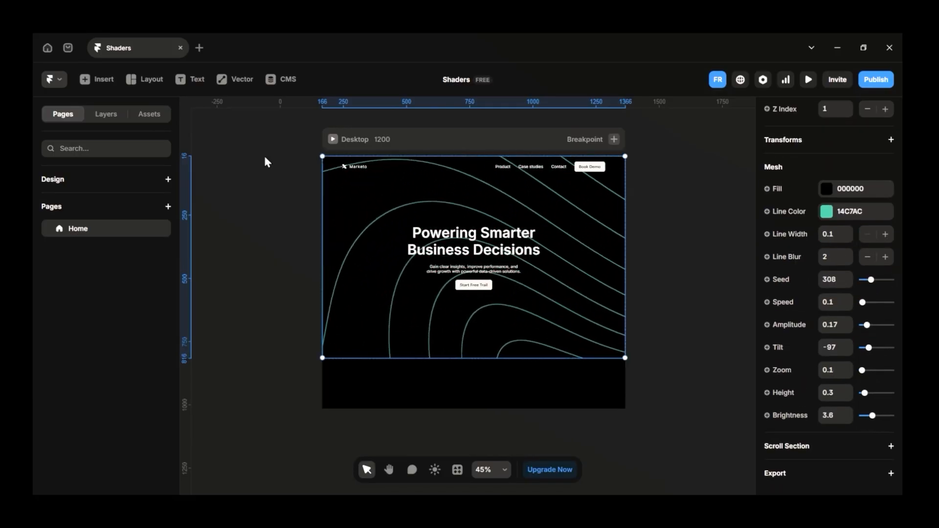
Preview the desktop page with the animated teal mesh lines, and return to the canvas
{"action": "left_click", "coordinate": [332, 139]}
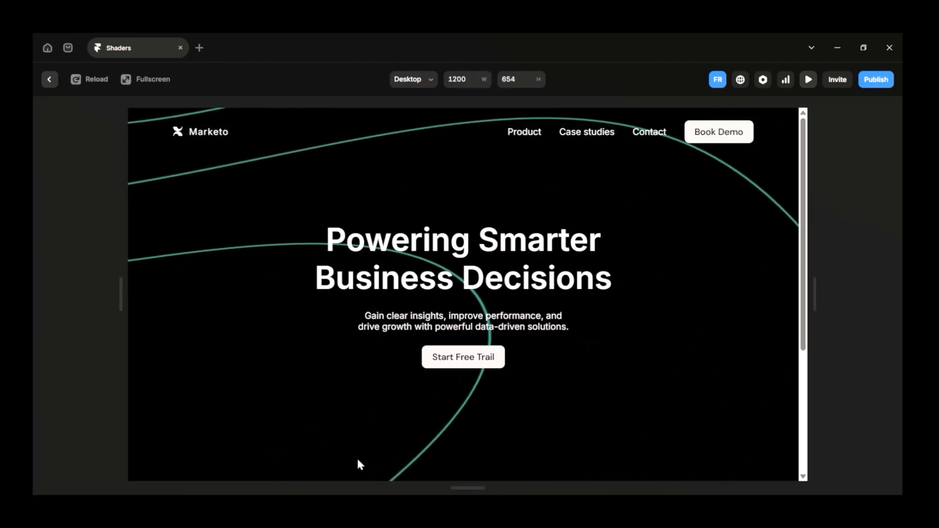
{"action": "left_click", "coordinate": [49, 79]}
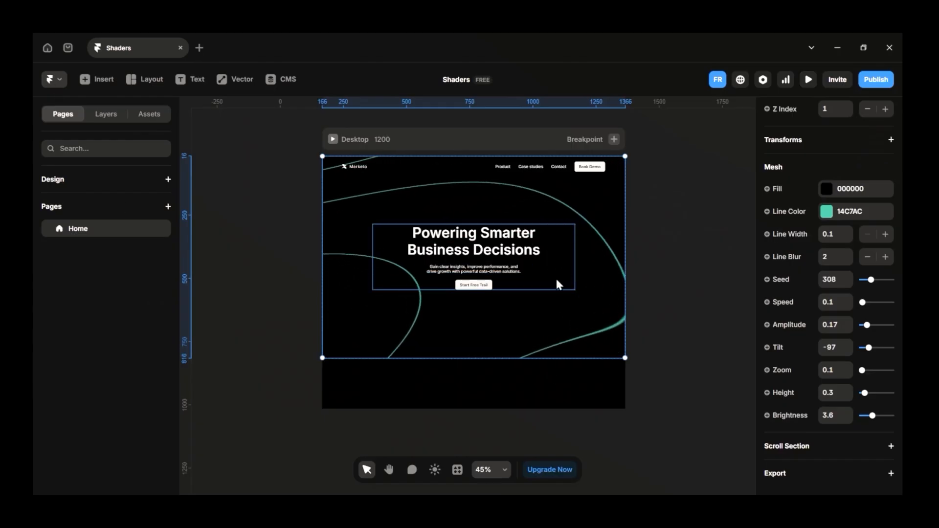
Replace the hero section's mesh shader with the star-like particles shader from the Effects shaders
{"action": "key", "text": "Delete"}
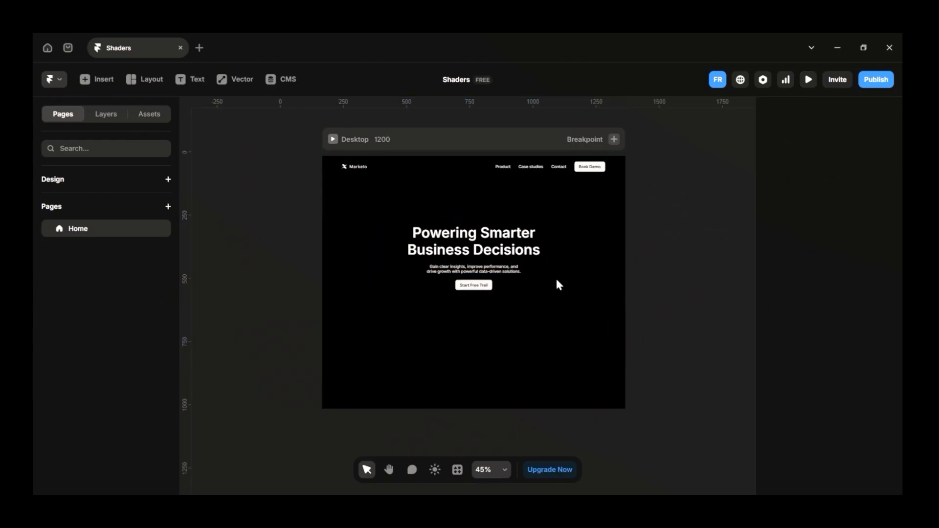
{"action": "left_click", "coordinate": [85, 81]}
{"action": "mouse_move", "coordinate": [108, 225]}
{"action": "mouse_move", "coordinate": [83, 430]}
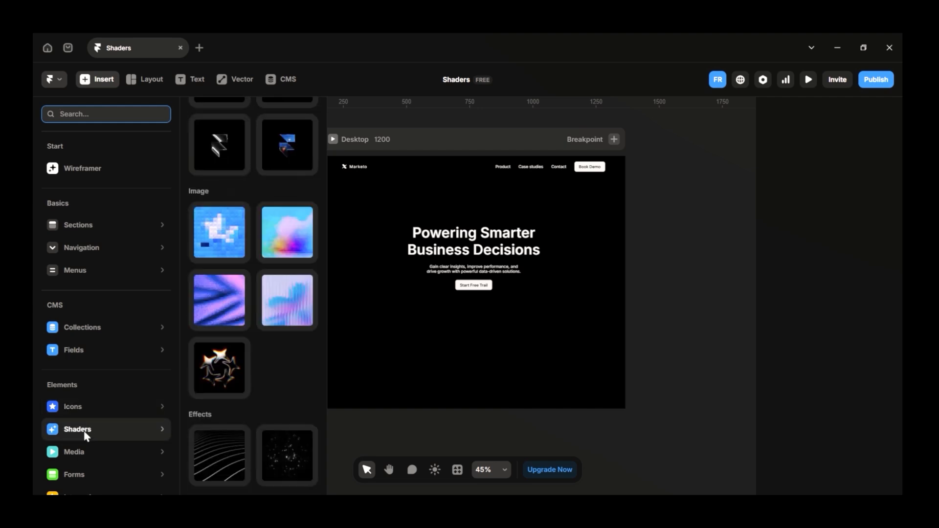
{"action": "scroll", "coordinate": [268, 377], "scroll_direction": "up", "scroll_amount": 5}
{"action": "scroll", "coordinate": [269, 361], "scroll_direction": "down", "scroll_amount": 5}
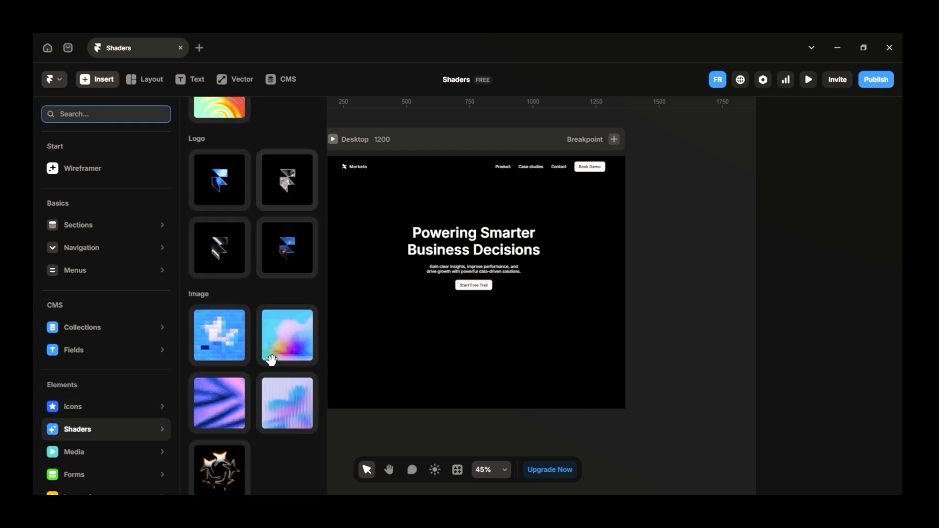
{"action": "left_click_drag", "start_coordinate": [364, 338], "coordinate": [373, 229]}
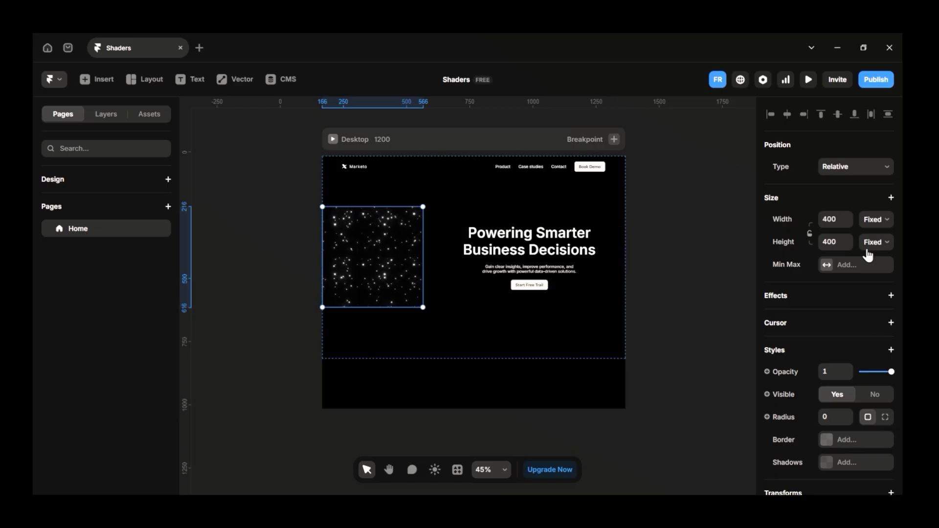
Set the particles shader's position type to Absolute and its relative width and height to 100%
{"action": "left_click", "coordinate": [868, 174]}
{"action": "left_click", "coordinate": [863, 184]}
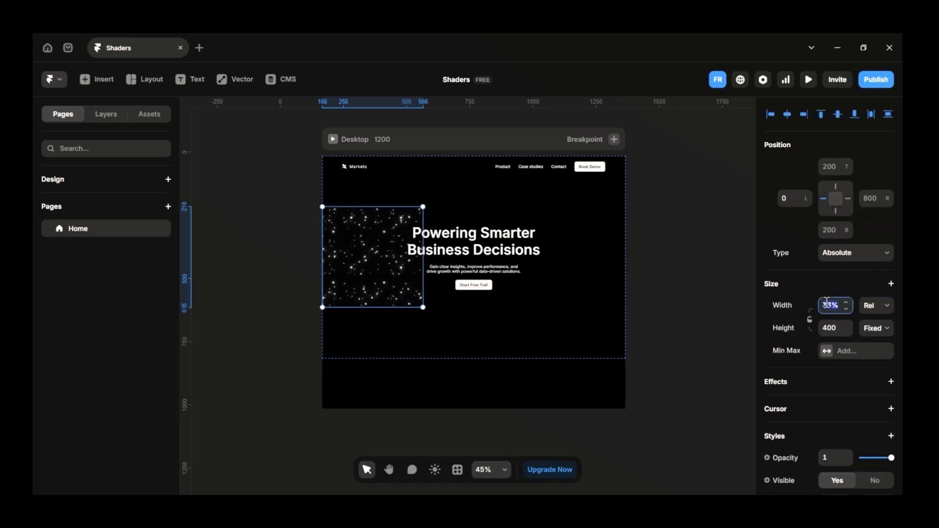
{"action": "type", "text": "0"}
{"action": "key", "text": "Return"}
{"action": "left_click", "coordinate": [832, 327]}
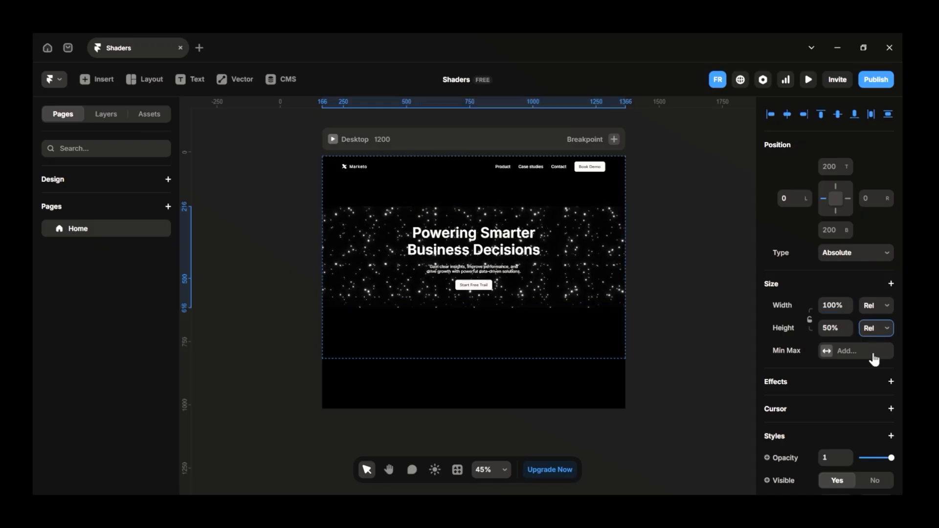
{"action": "type", "text": "100"}
{"action": "key", "text": "Return"}
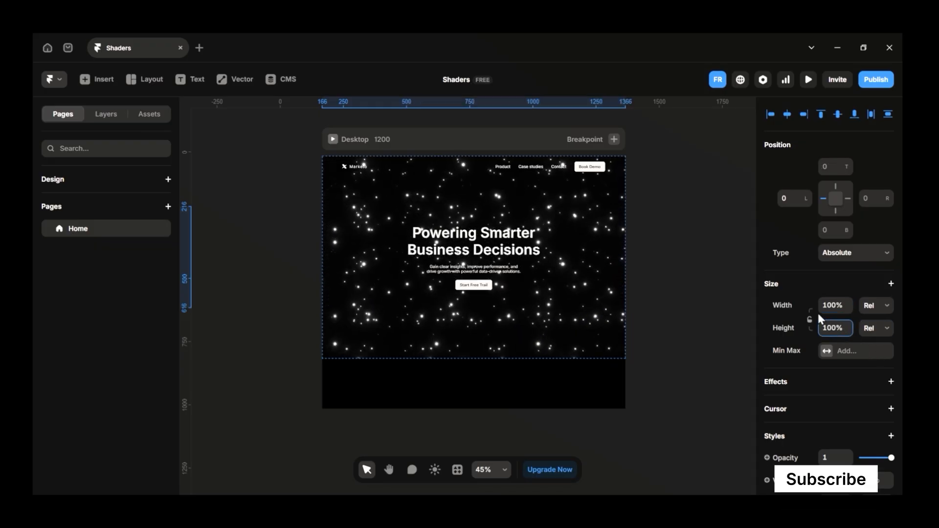
Try out the particles shader's Background color and Warp option, and set Warp back to No
{"action": "scroll", "coordinate": [813, 295], "scroll_direction": "down", "scroll_amount": 10}
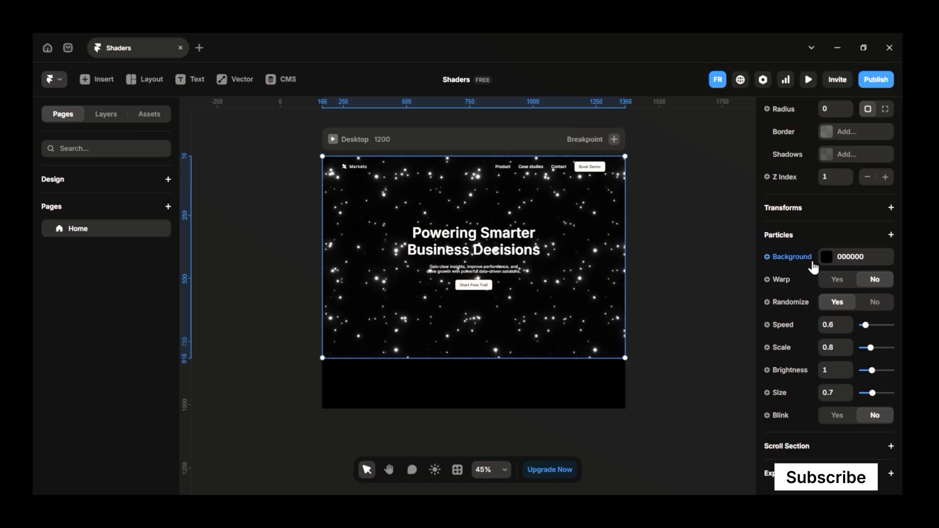
{"action": "left_click", "coordinate": [841, 257]}
{"action": "left_click_drag", "start_coordinate": [724, 279], "coordinate": [535, 350]}
{"action": "left_click", "coordinate": [837, 279]}
{"action": "left_click", "coordinate": [875, 279]}
{"action": "left_click", "coordinate": [837, 280]}
{"action": "left_click", "coordinate": [869, 280]}
Try out the particles shader's Randomize, Speed, Scale, Brightness, Size and Blink settings, and toggle Warp once more, ending on No
{"action": "left_click", "coordinate": [872, 303]}
{"action": "left_click", "coordinate": [872, 303]}
{"action": "left_click", "coordinate": [871, 303]}
{"action": "left_click", "coordinate": [871, 303]}
{"action": "left_click_drag", "start_coordinate": [859, 325], "coordinate": [868, 393]}
{"action": "left_click", "coordinate": [837, 415]}
{"action": "left_click", "coordinate": [874, 415]}
{"action": "left_click", "coordinate": [849, 283]}
{"action": "left_click", "coordinate": [875, 280]}
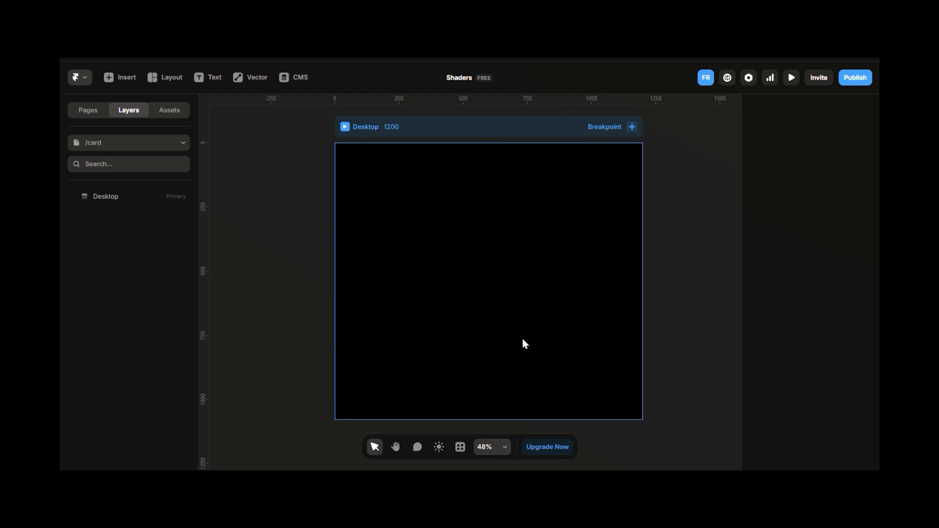
Draw a frame about 452 by 556 in the middle of the empty Desktop layout on the /card page
{"action": "key", "text": "Escape"}
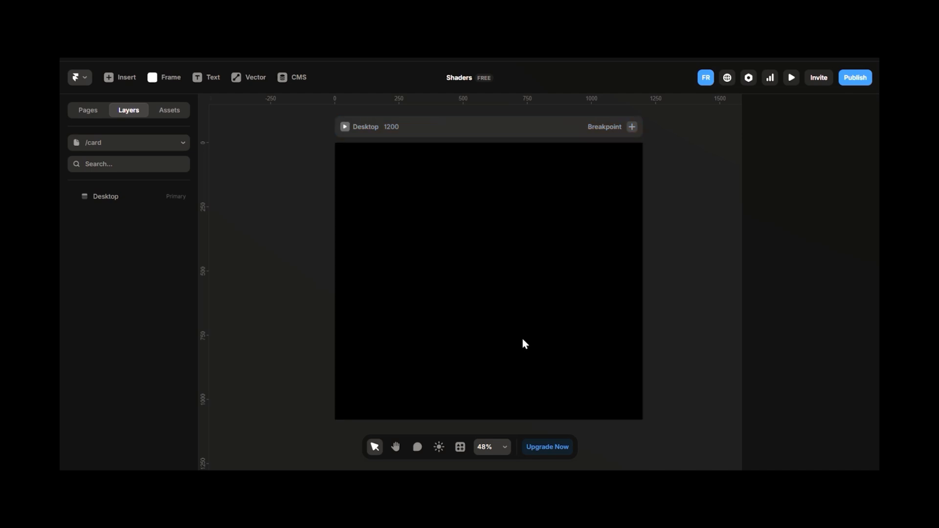
{"action": "left_click", "coordinate": [522, 339]}
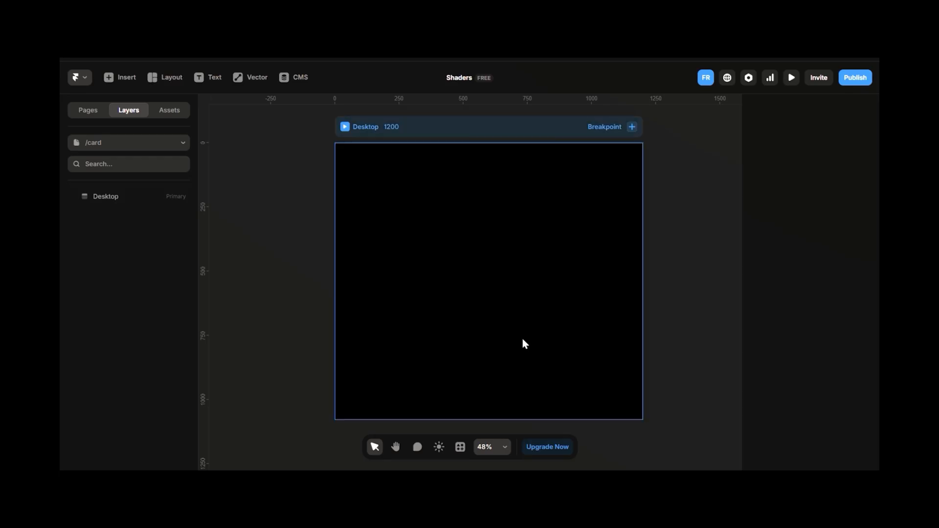
{"action": "key", "text": "Escape"}
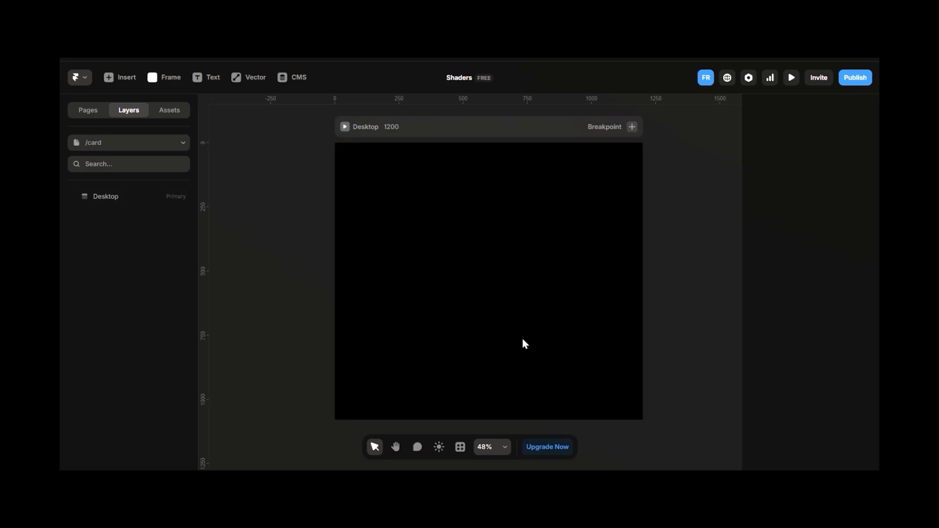
{"action": "key", "text": "f"}
{"action": "left_click_drag", "start_coordinate": [428, 208], "coordinate": [545, 351]}
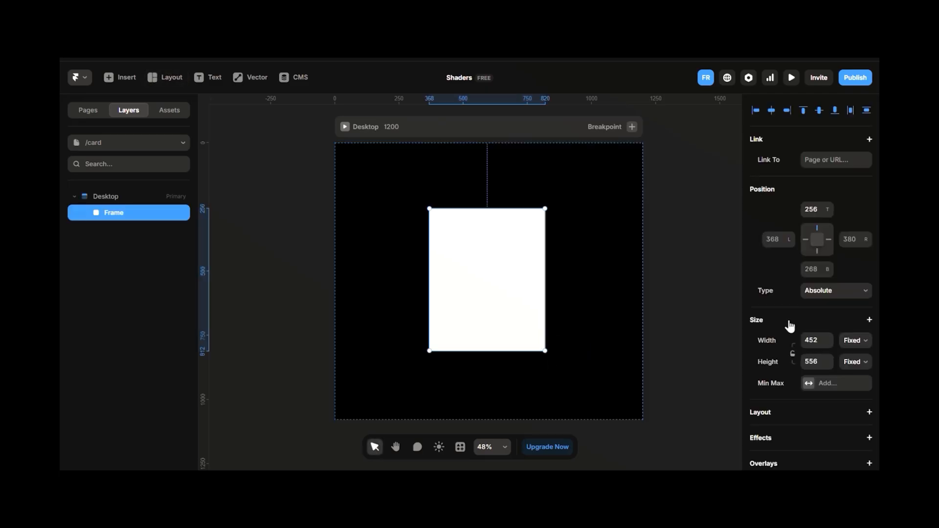
Give the card frame a corner radius of 23 and add a Stack layout to it
{"action": "scroll", "coordinate": [788, 323], "scroll_direction": "down", "scroll_amount": 10}
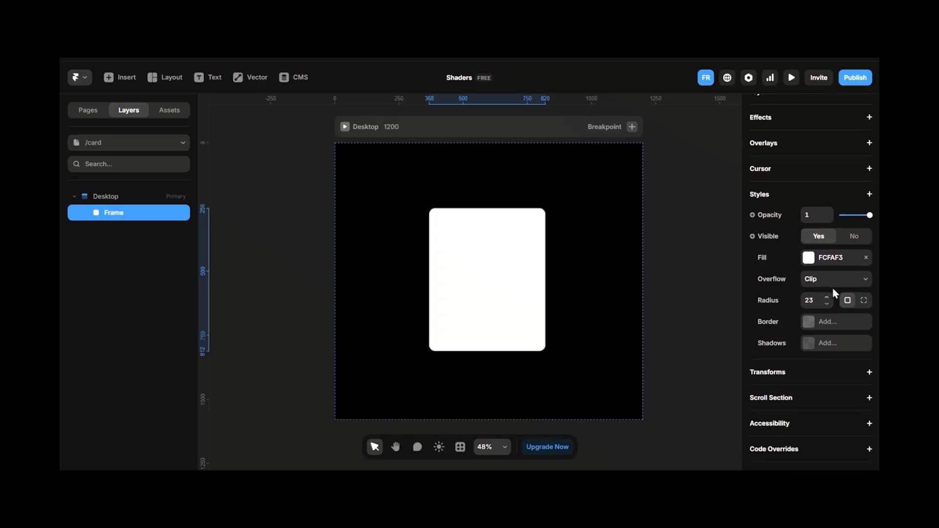
{"action": "scroll", "coordinate": [815, 263], "scroll_direction": "up", "scroll_amount": 4}
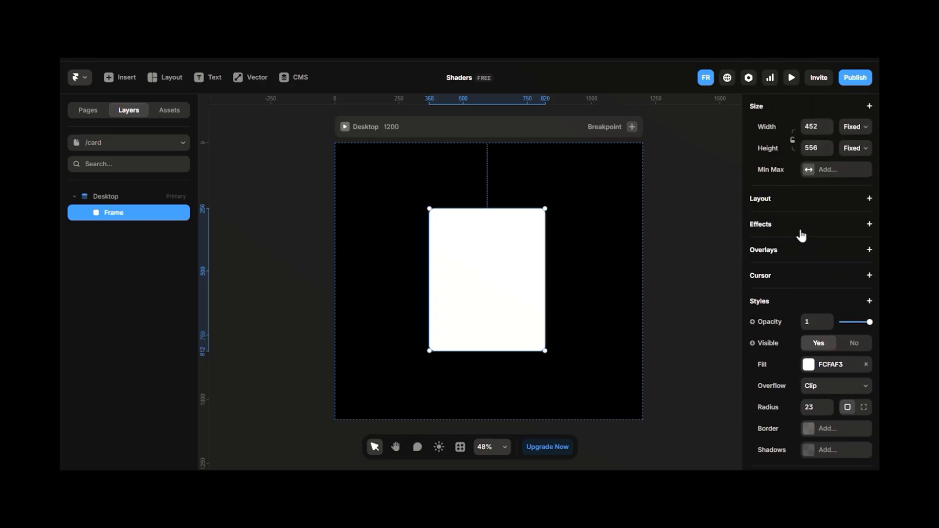
{"action": "left_click", "coordinate": [868, 199]}
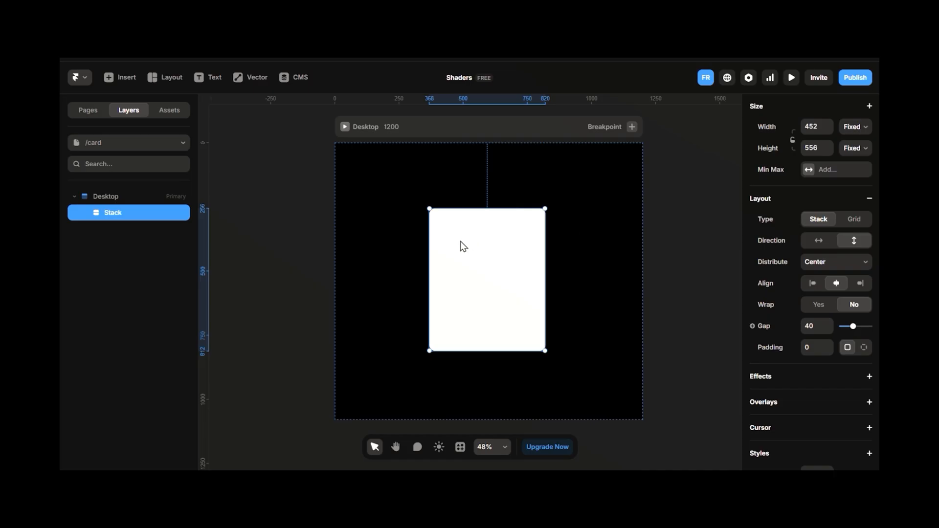
Insert the blue-and-black Liquid Gradient shader from the Gradient shaders into the card's stack
{"action": "left_click", "coordinate": [126, 78]}
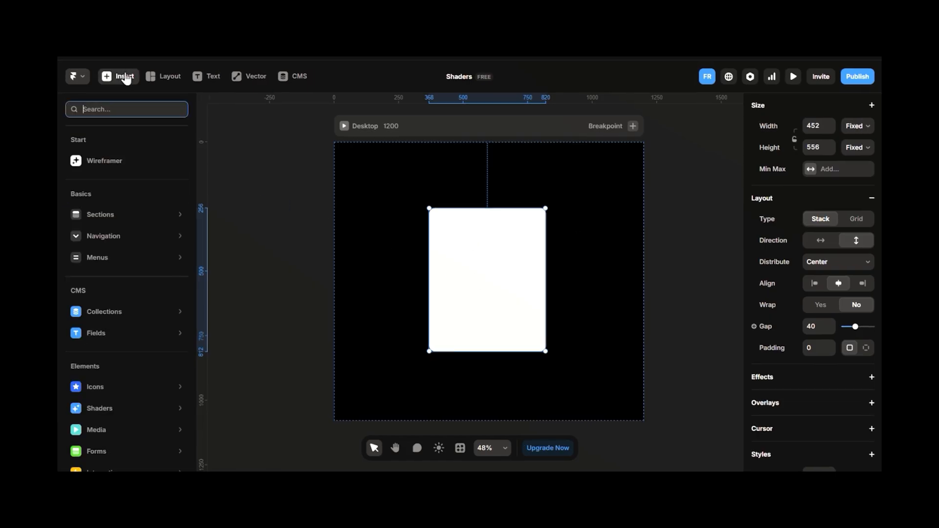
{"action": "mouse_move", "coordinate": [90, 418]}
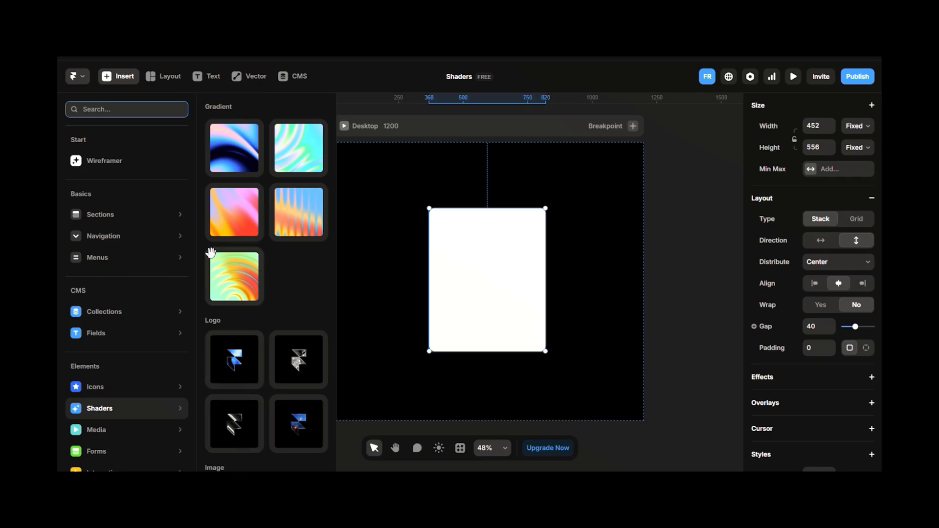
{"action": "left_click_drag", "start_coordinate": [232, 142], "coordinate": [480, 272]}
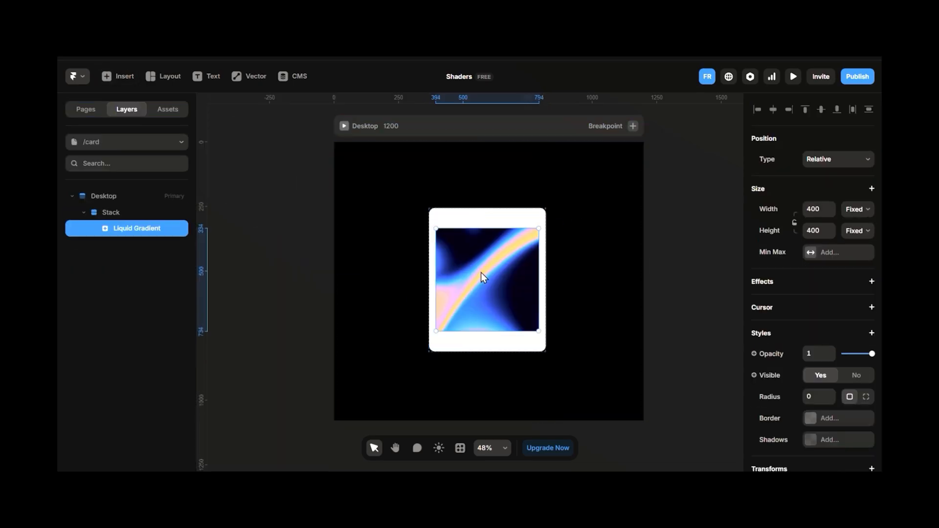
Set the card's Liquid Gradient position type to Absolute and its relative width and height to 100%
{"action": "left_click", "coordinate": [838, 159]}
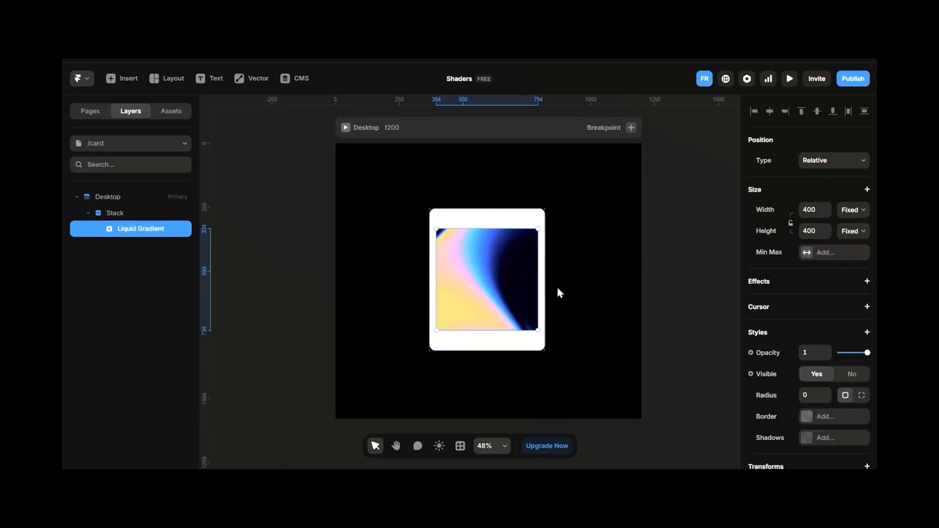
{"action": "left_click", "coordinate": [837, 176]}
{"action": "left_click", "coordinate": [852, 291]}
{"action": "left_click", "coordinate": [853, 318]}
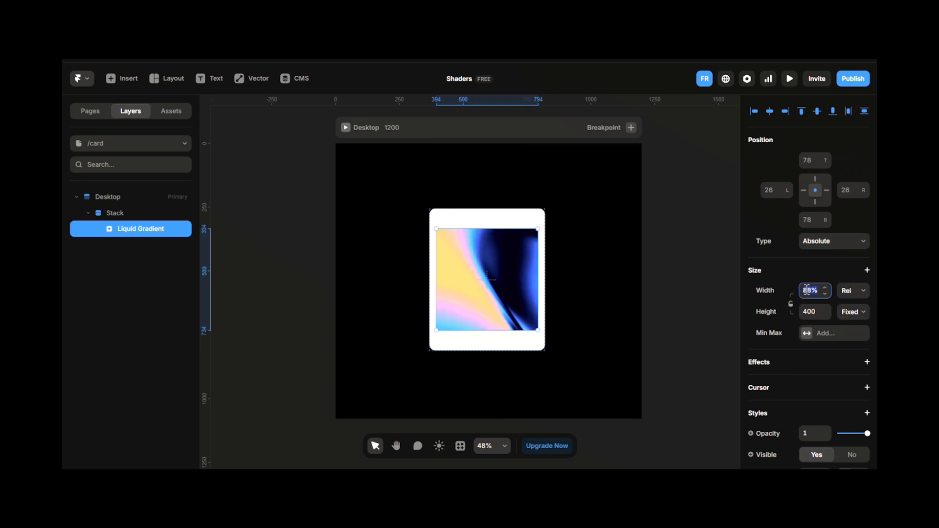
{"action": "left_click", "coordinate": [846, 312]}
{"action": "left_click", "coordinate": [853, 339]}
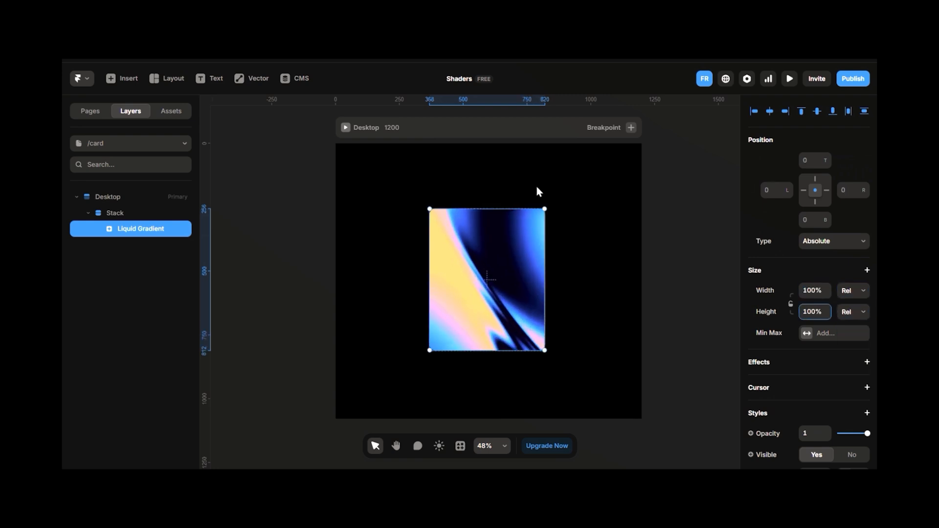
{"action": "left_click", "coordinate": [589, 236]}
{"action": "left_click", "coordinate": [485, 254]}
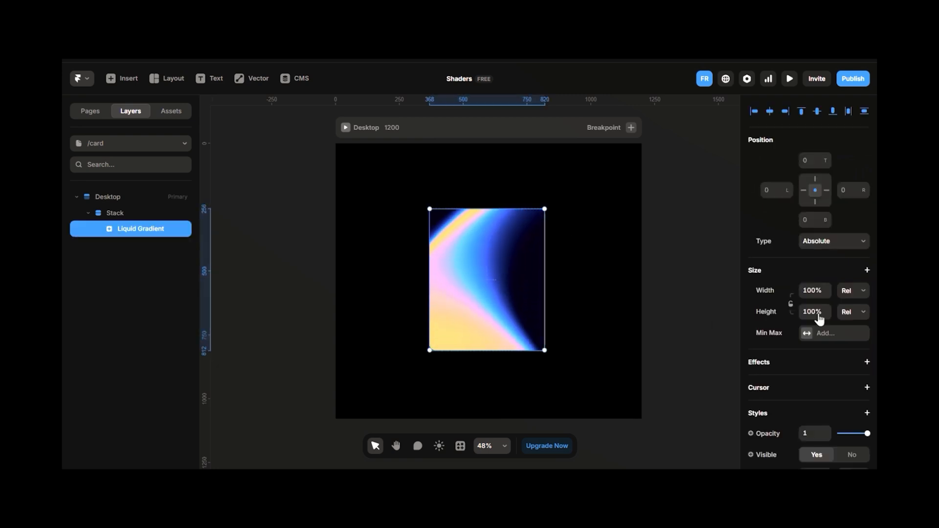
{"action": "left_click", "coordinate": [614, 258]}
{"action": "left_click", "coordinate": [511, 229]}
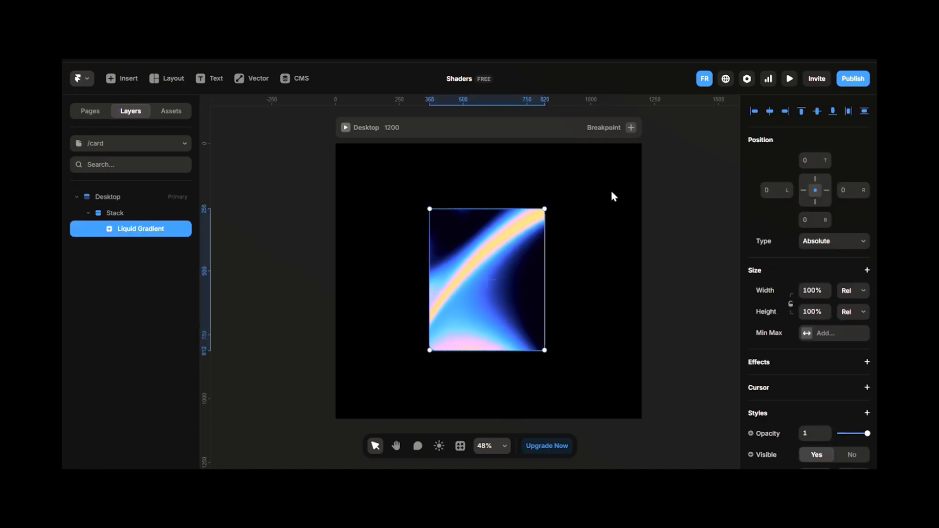
{"action": "left_click_drag", "start_coordinate": [825, 291], "coordinate": [826, 301]}
{"action": "left_click", "coordinate": [684, 233]}
{"action": "left_click", "coordinate": [456, 255]}
Remove the FCFAF3 fill from the card's stack so only the Liquid Gradient forms its background
{"action": "left_click", "coordinate": [151, 213]}
{"action": "scroll", "coordinate": [806, 284], "scroll_direction": "down", "scroll_amount": 2}
{"action": "scroll", "coordinate": [792, 289], "scroll_direction": "down", "scroll_amount": 5}
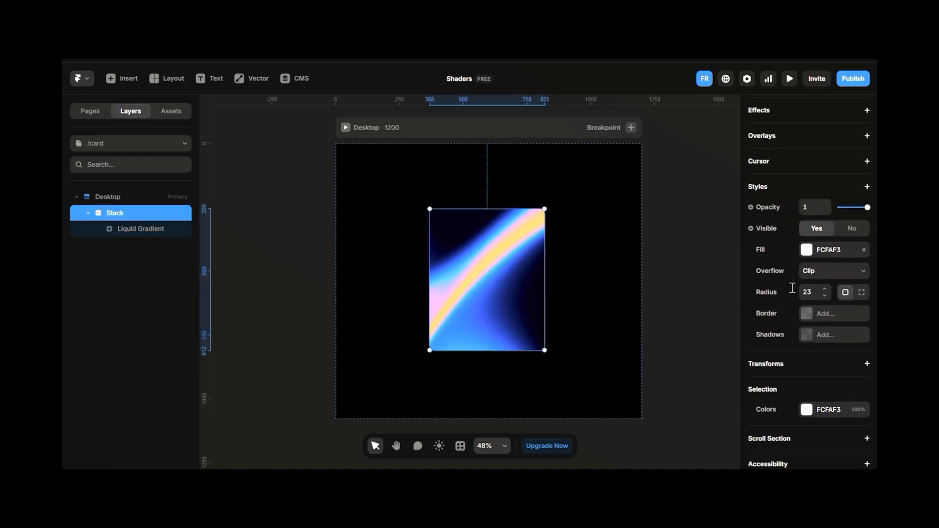
{"action": "left_click", "coordinate": [864, 249]}
Draw a frame about 362 by 435 inside the card's stack
{"action": "key", "text": "f"}
{"action": "left_click_drag", "start_coordinate": [440, 223], "coordinate": [532, 334]}
{"action": "left_click_drag", "start_coordinate": [495, 254], "coordinate": [491, 247]}
Add a Z Index of 2 to the inner frame so it sits above the Liquid Gradient
{"action": "left_click", "coordinate": [137, 230]}
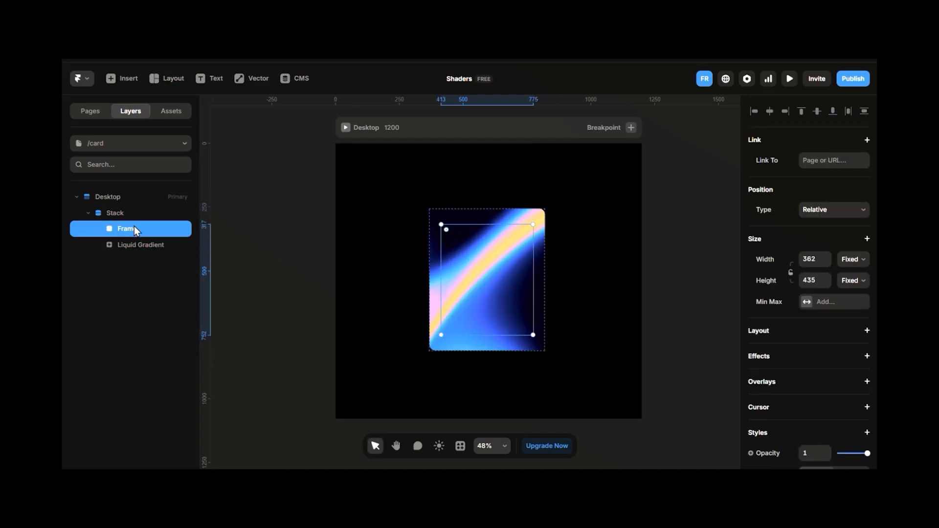
{"action": "scroll", "coordinate": [807, 319], "scroll_direction": "down", "scroll_amount": 6}
{"action": "scroll", "coordinate": [801, 269], "scroll_direction": "down", "scroll_amount": 1}
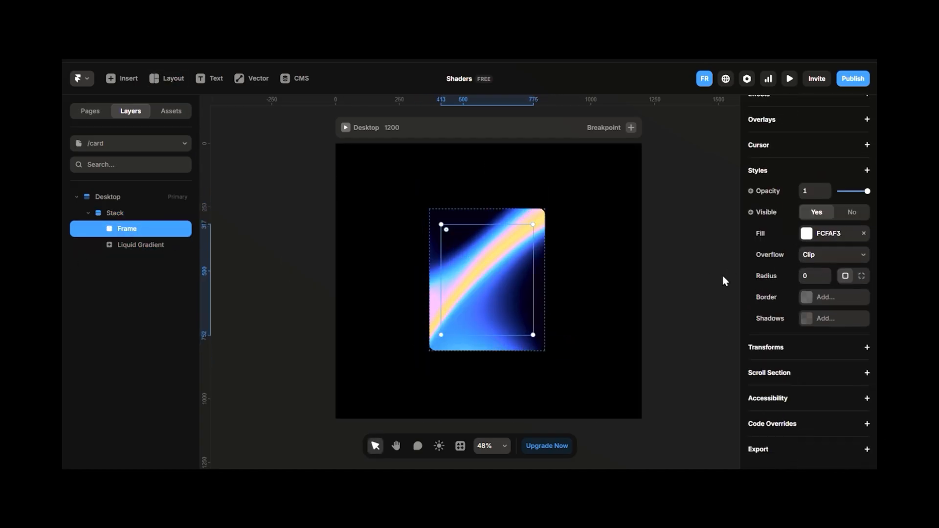
{"action": "left_click", "coordinate": [866, 170]}
{"action": "left_click", "coordinate": [801, 424]}
{"action": "left_click", "coordinate": [862, 340]}
{"action": "left_click", "coordinate": [861, 340]}
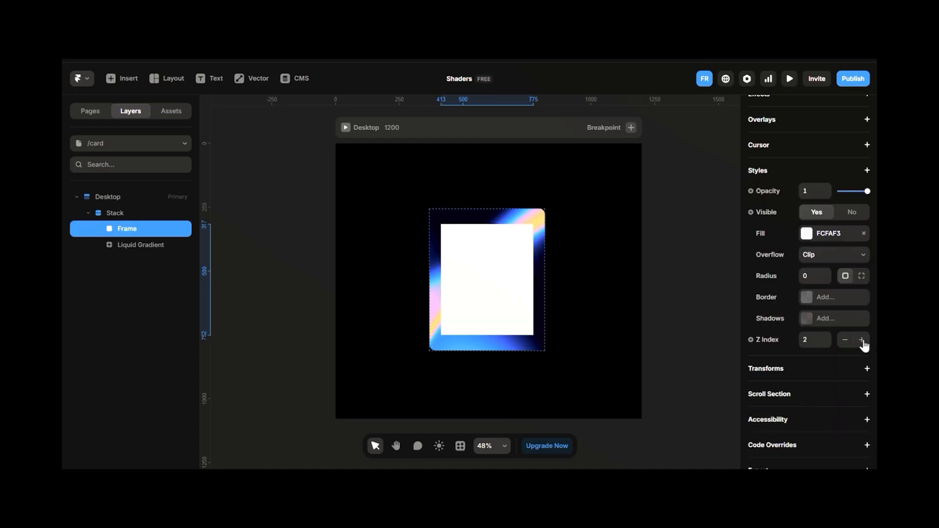
Set the inner frame's width and height to Fill
{"action": "scroll", "coordinate": [824, 247], "scroll_direction": "up", "scroll_amount": 10}
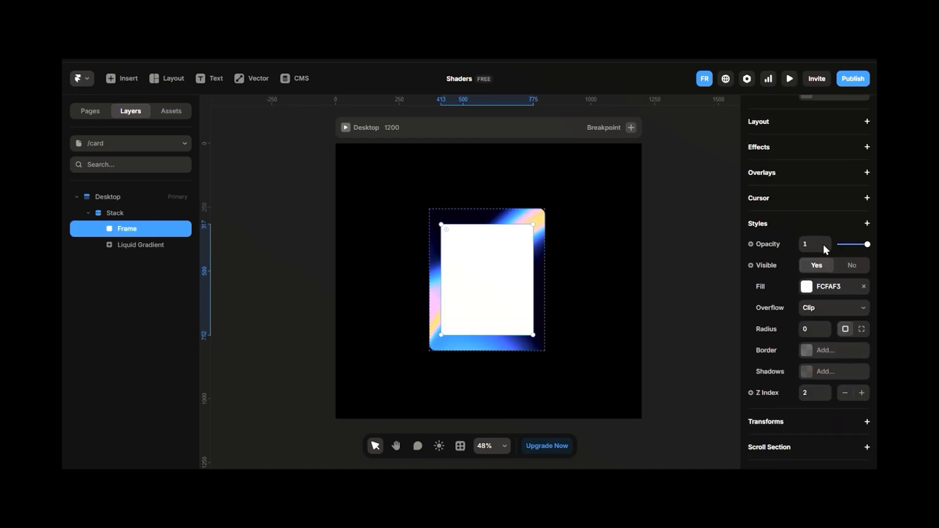
{"action": "left_click", "coordinate": [853, 259]}
{"action": "left_click", "coordinate": [858, 299]}
{"action": "left_click", "coordinate": [853, 281]}
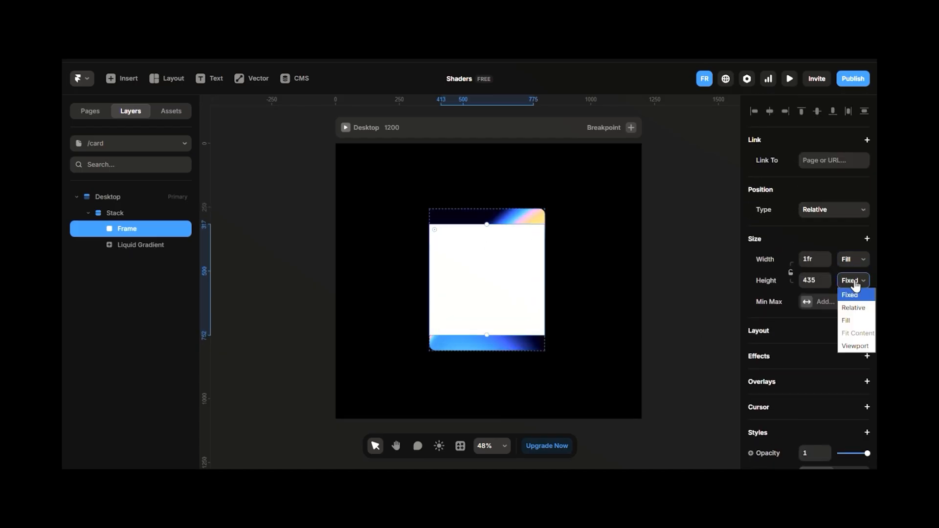
{"action": "left_click", "coordinate": [866, 322]}
Set the padding of the card's outer stack to 12
{"action": "left_click", "coordinate": [146, 212]}
{"action": "scroll", "coordinate": [823, 344], "scroll_direction": "up", "scroll_amount": 5}
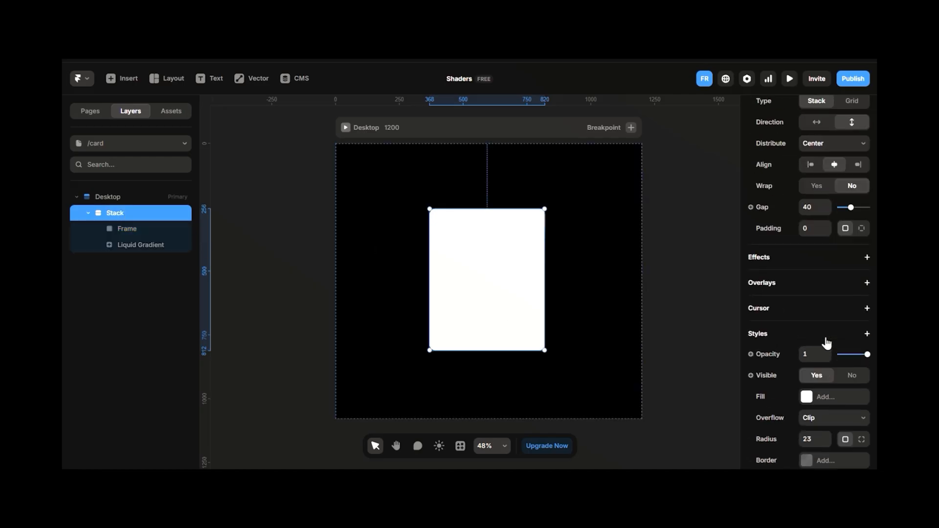
{"action": "key", "text": "Return"}
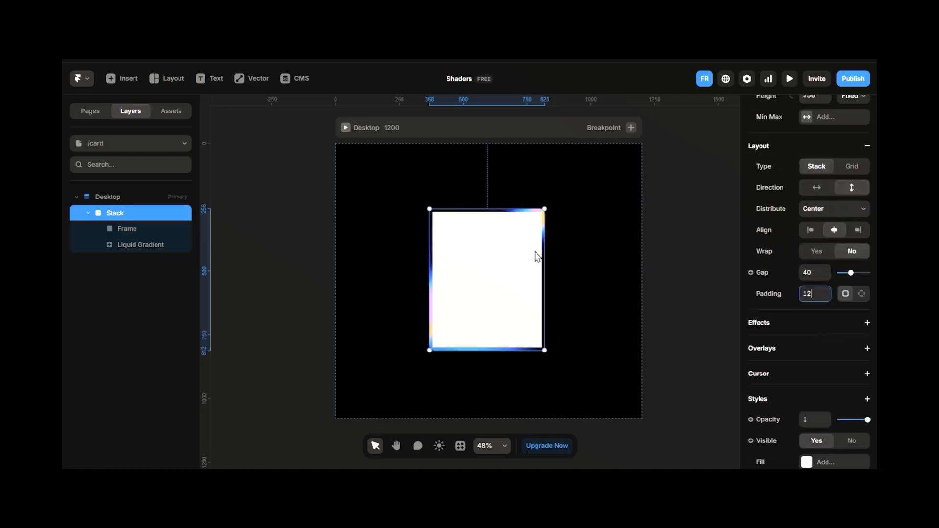
{"action": "left_click", "coordinate": [386, 260]}
Give the inner frame a corner radius of 17 and a dark 141414 fill
{"action": "left_click", "coordinate": [132, 229]}
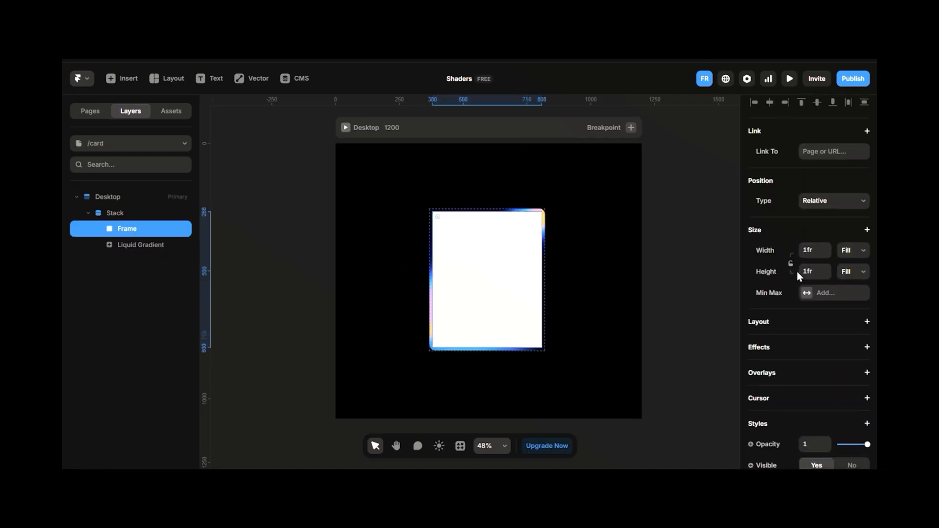
{"action": "scroll", "coordinate": [816, 273], "scroll_direction": "down", "scroll_amount": 5}
{"action": "left_click_drag", "start_coordinate": [824, 274], "coordinate": [823, 267]}
{"action": "left_click", "coordinate": [806, 230]}
{"action": "left_click_drag", "start_coordinate": [606, 225], "coordinate": [572, 293]}
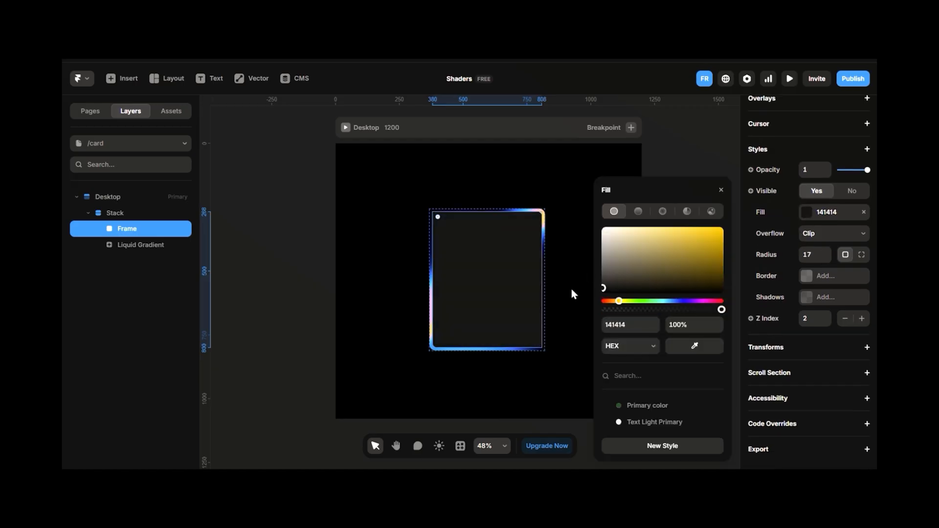
Paste the copied "AI powered Analytics" text stack into the dark inner frame and add a Stack layout to that frame
{"action": "left_click", "coordinate": [474, 292]}
{"action": "key", "text": "ctrl+v"}
{"action": "left_click_drag", "start_coordinate": [507, 279], "coordinate": [509, 323]}
{"action": "left_click", "coordinate": [513, 267]}
{"action": "scroll", "coordinate": [851, 220], "scroll_direction": "down", "scroll_amount": 2}
{"action": "left_click", "coordinate": [866, 260]}
Draw a frame above the card's text, about 348 high with Fill width, and set the surrounding stack's padding to 8
{"action": "key", "text": "f"}
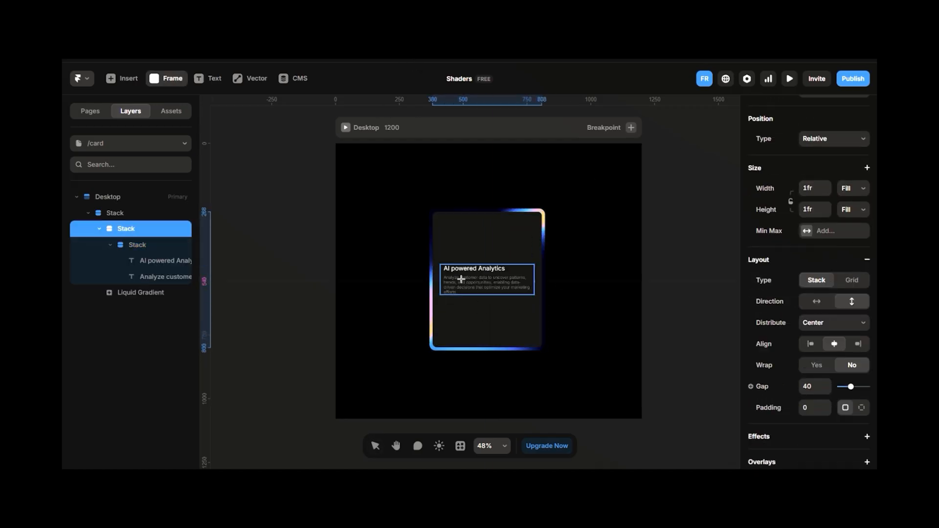
{"action": "mouse_move", "coordinate": [440, 221]}
{"action": "left_mouse_down"}
{"action": "mouse_move", "coordinate": [534, 258]}
{"action": "mouse_move", "coordinate": [538, 319]}
{"action": "left_mouse_up"}
{"action": "left_click", "coordinate": [538, 319]}
{"action": "scroll", "coordinate": [811, 245], "scroll_direction": "down", "scroll_amount": 5}
{"action": "left_click", "coordinate": [811, 195]}
{"action": "left_click", "coordinate": [508, 267]}
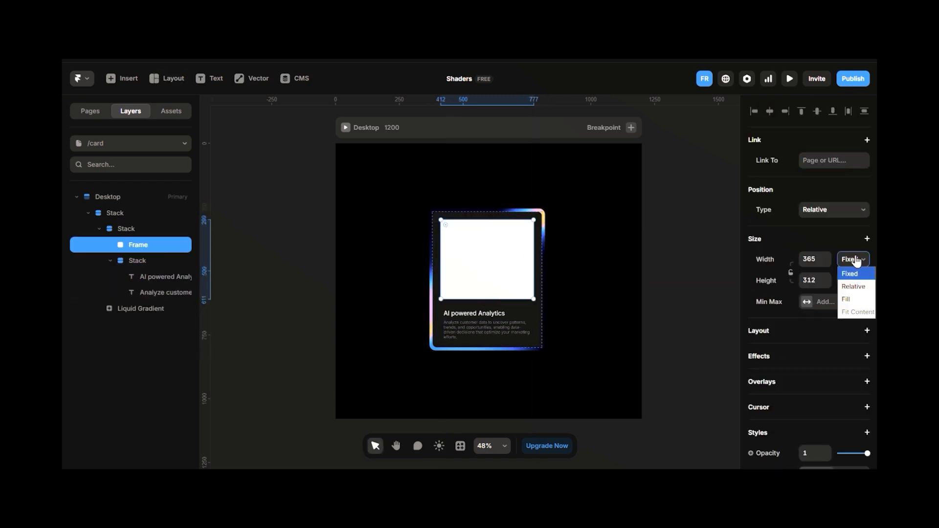
{"action": "left_click_drag", "start_coordinate": [827, 280], "coordinate": [821, 268]}
Set the inner stack's height and the outer card stack's width and height to Fit Content
{"action": "left_click", "coordinate": [121, 230]}
{"action": "scroll", "coordinate": [851, 264], "scroll_direction": "up", "scroll_amount": 5}
{"action": "left_click", "coordinate": [853, 263]}
{"action": "left_click", "coordinate": [861, 319]}
{"action": "left_click", "coordinate": [115, 214]}
{"action": "left_click", "coordinate": [852, 287]}
{"action": "left_click", "coordinate": [855, 343]}
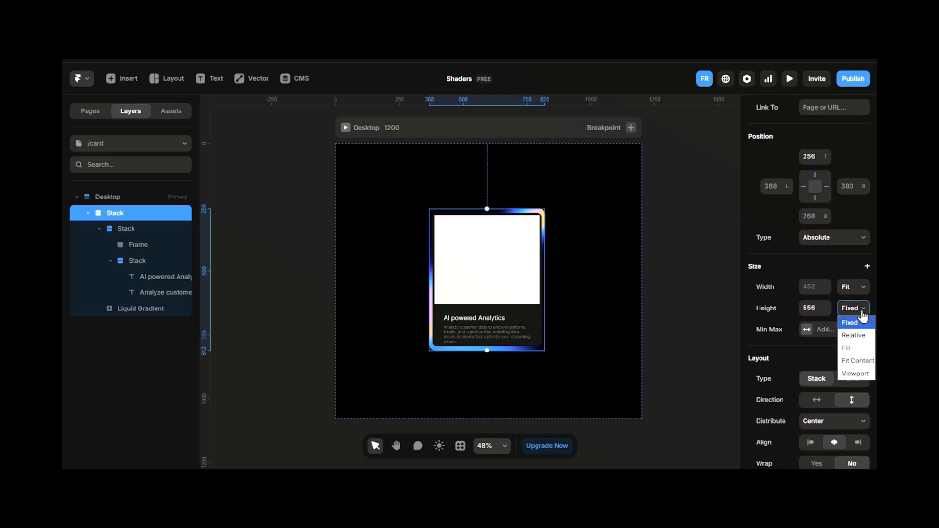
Round the white frame's corners to a radius of 11 and set the text stack's width to Fill
{"action": "left_click", "coordinate": [461, 235]}
{"action": "scroll", "coordinate": [824, 276], "scroll_direction": "down", "scroll_amount": 5}
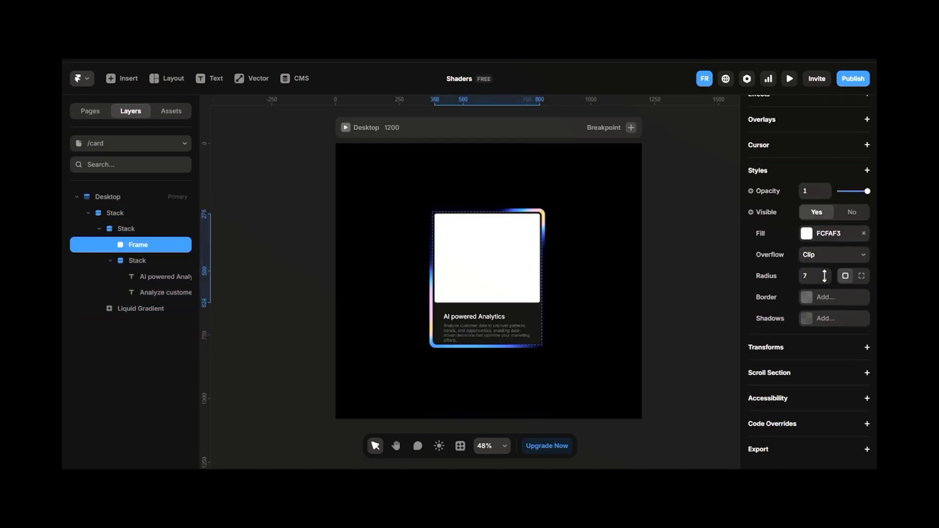
{"action": "left_click", "coordinate": [442, 325]}
{"action": "left_click", "coordinate": [467, 308]}
{"action": "scroll", "coordinate": [826, 274], "scroll_direction": "down", "scroll_amount": 4}
{"action": "left_click", "coordinate": [489, 327]}
{"action": "left_click", "coordinate": [852, 257]}
{"action": "left_click", "coordinate": [845, 301]}
Set the inner stack's gap to 16 and its bottom padding to 16
{"action": "left_click", "coordinate": [489, 308]}
{"action": "scroll", "coordinate": [831, 293], "scroll_direction": "down", "scroll_amount": 8}
{"action": "scroll", "coordinate": [832, 295], "scroll_direction": "up", "scroll_amount": 5}
{"action": "left_click", "coordinate": [812, 282]}
{"action": "type", "text": "8"}
{"action": "left_click", "coordinate": [862, 301]}
{"action": "left_click", "coordinate": [843, 322]}
{"action": "type", "text": "16"}
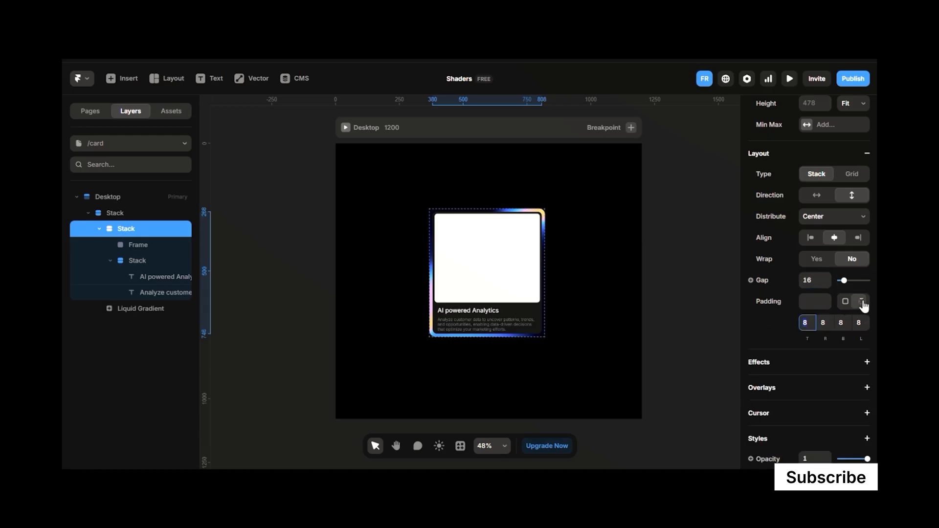
{"action": "left_click", "coordinate": [605, 249]}
Search an image plugin for "blur", fill the card's white frame with the Abstract Floral Blur image, and set the outer stack's padding to 8
{"action": "left_click", "coordinate": [455, 245]}
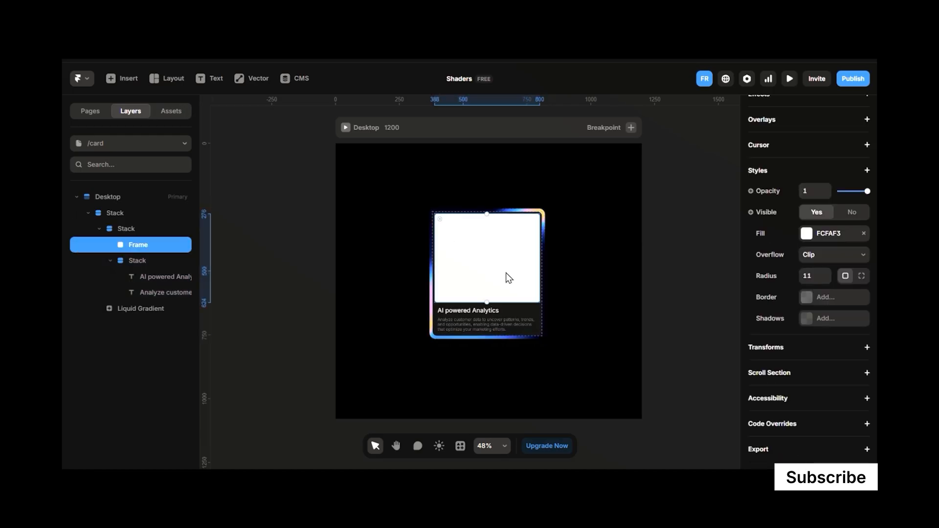
{"action": "left_click", "coordinate": [460, 446]}
{"action": "left_click", "coordinate": [415, 312]}
{"action": "left_click", "coordinate": [421, 312]}
{"action": "type", "text": "blur"}
{"action": "scroll", "coordinate": [293, 317], "scroll_direction": "down", "scroll_amount": 5}
{"action": "left_click", "coordinate": [285, 287]}
{"action": "left_click", "coordinate": [826, 325]}
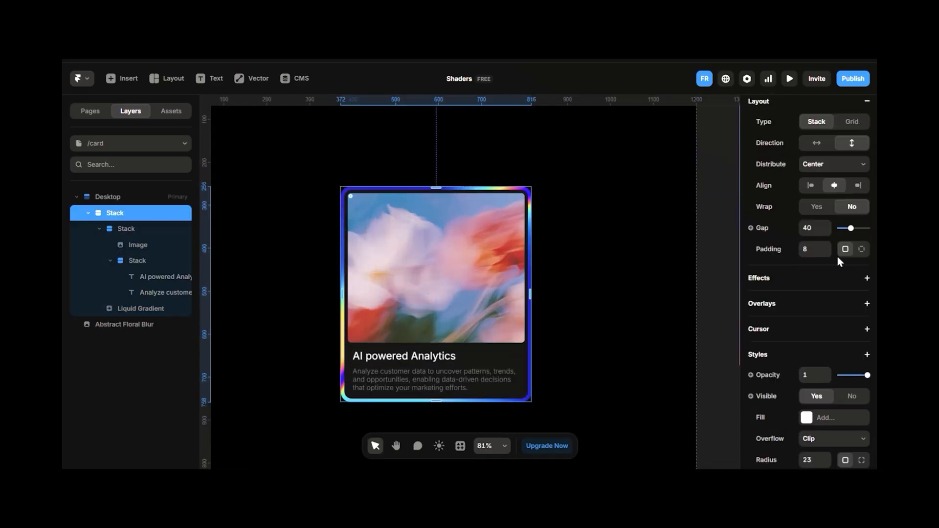
Remove the 1E00FF color from the card's Liquid Gradient and set seed 615, speed 0.74, scale 0.83, amplitude 0.63 and frequency 0.48
{"action": "left_click", "coordinate": [424, 185]}
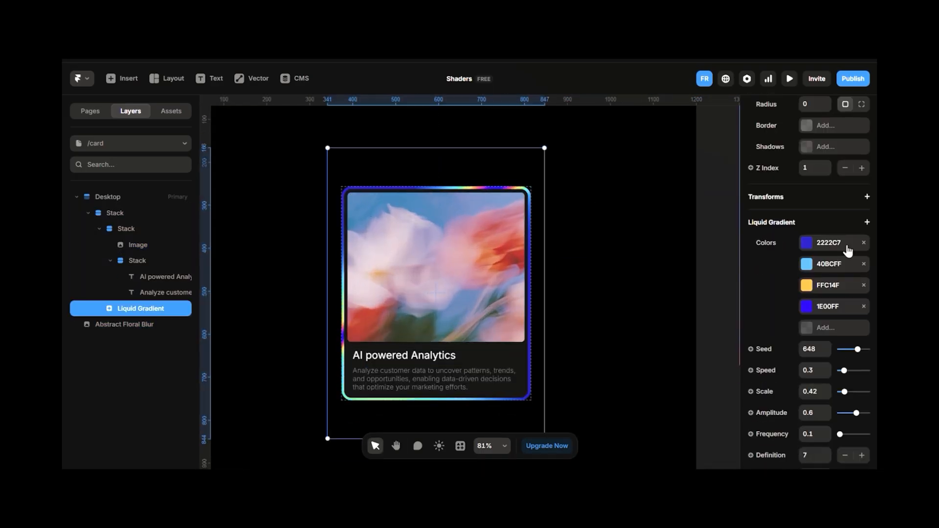
{"action": "left_click", "coordinate": [866, 222]}
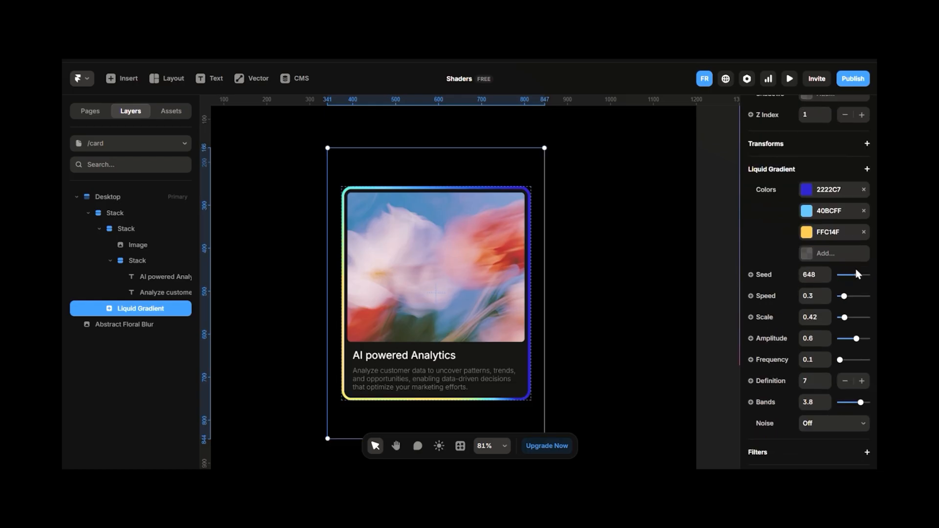
{"action": "left_click_drag", "start_coordinate": [843, 296], "coordinate": [850, 298]}
{"action": "left_click_drag", "start_coordinate": [855, 339], "coordinate": [845, 364]}
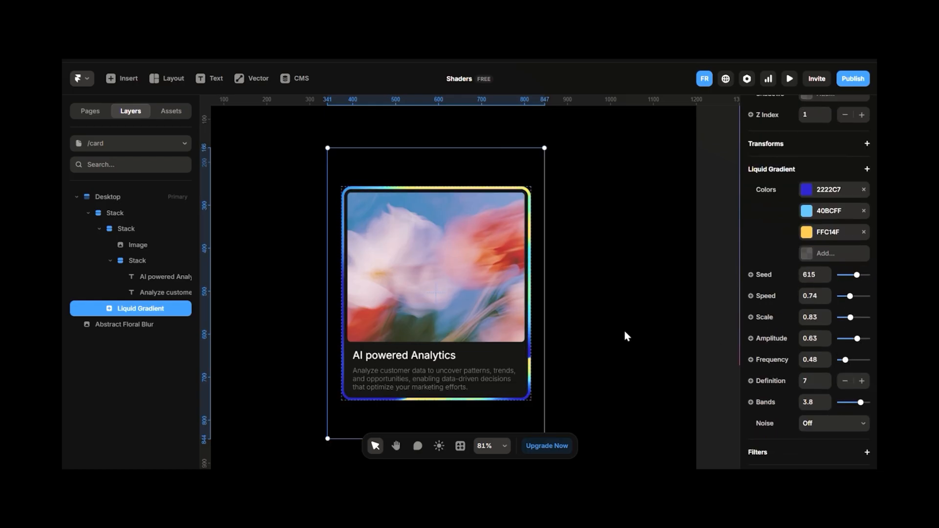
{"action": "left_click", "coordinate": [429, 357]}
{"action": "scroll", "coordinate": [831, 289], "scroll_direction": "down", "scroll_amount": 3}
{"action": "left_click", "coordinate": [718, 292]}
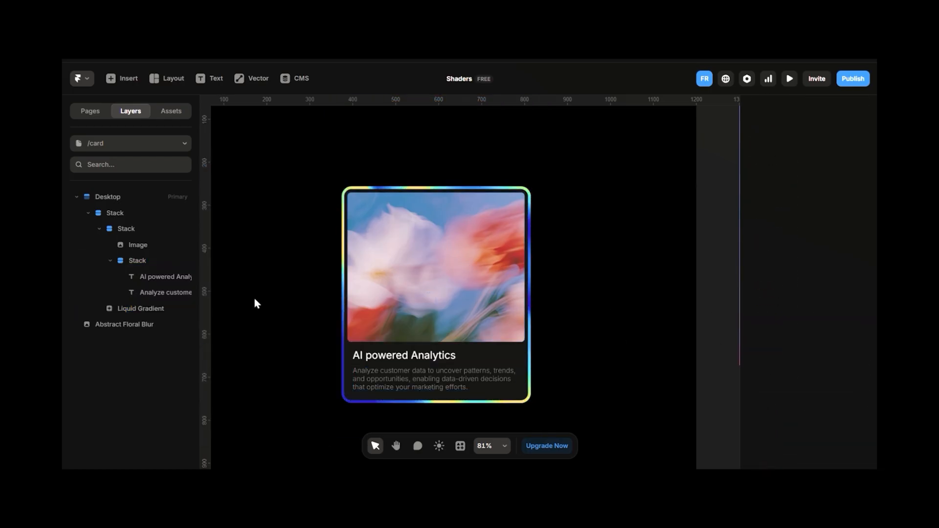
Preview the /card page and examine the animated gradient border around the card
{"action": "scroll", "coordinate": [544, 292], "scroll_direction": "down", "scroll_amount": 3}
{"action": "left_click", "coordinate": [329, 146]}
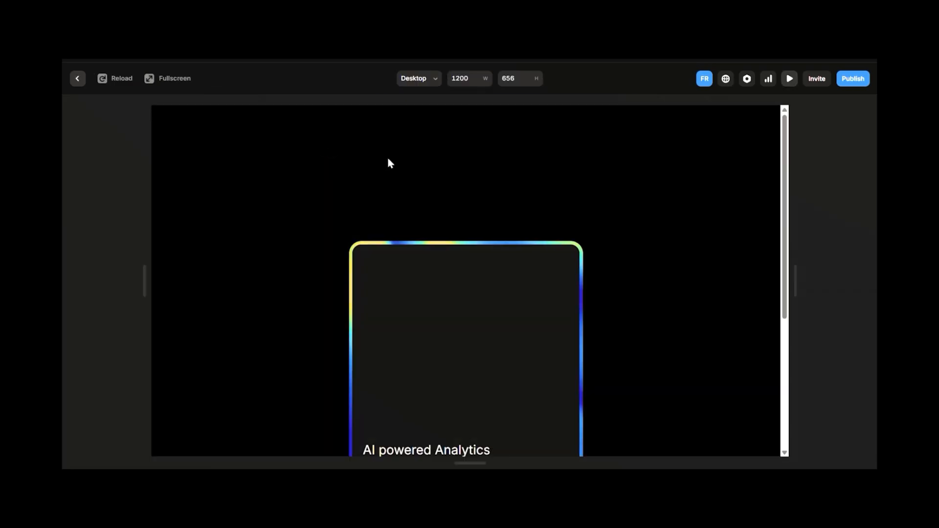
{"action": "scroll", "coordinate": [489, 215], "scroll_direction": "down", "scroll_amount": 3}
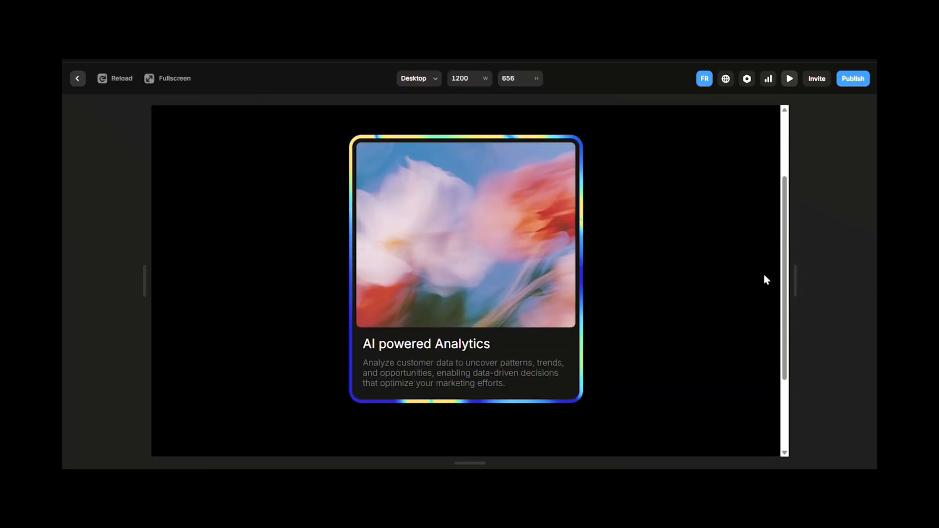
{"action": "left_click", "coordinate": [77, 78]}
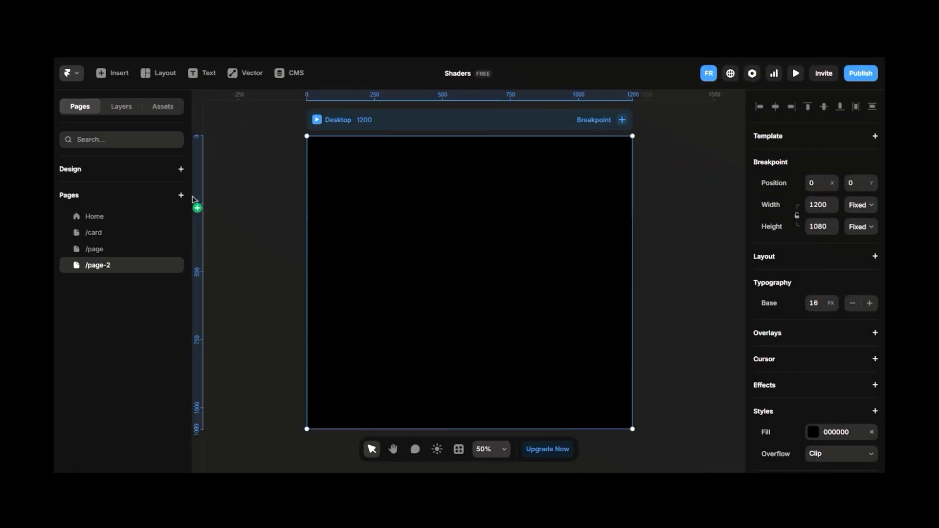
Insert the blue Logo Gradient shader from the Logo shaders on /page-2 at about 432 by 468, centered horizontally
{"action": "left_click", "coordinate": [113, 73]}
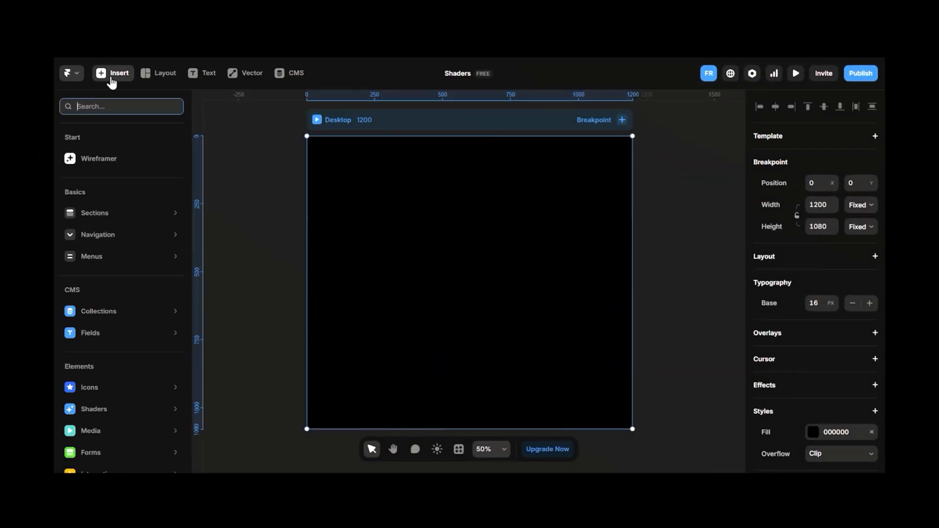
{"action": "mouse_move", "coordinate": [90, 413]}
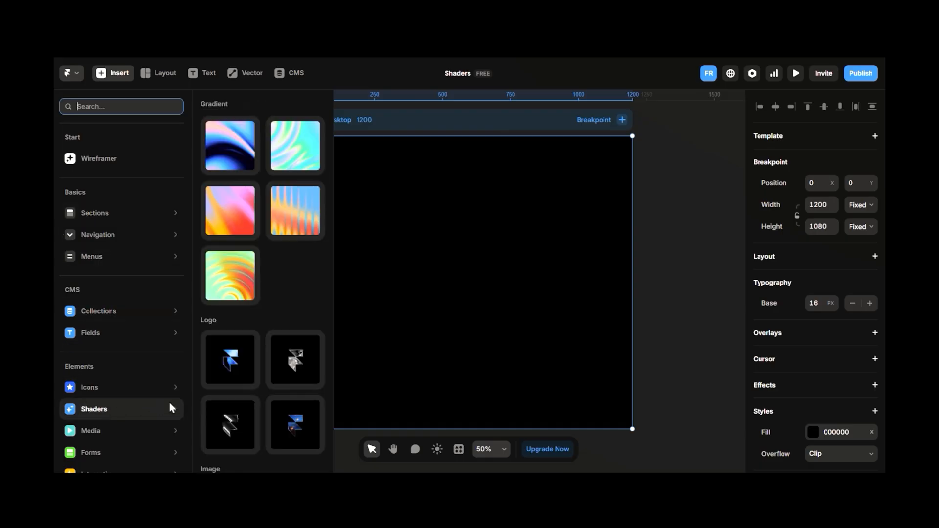
{"action": "scroll", "coordinate": [281, 275], "scroll_direction": "down", "scroll_amount": 3}
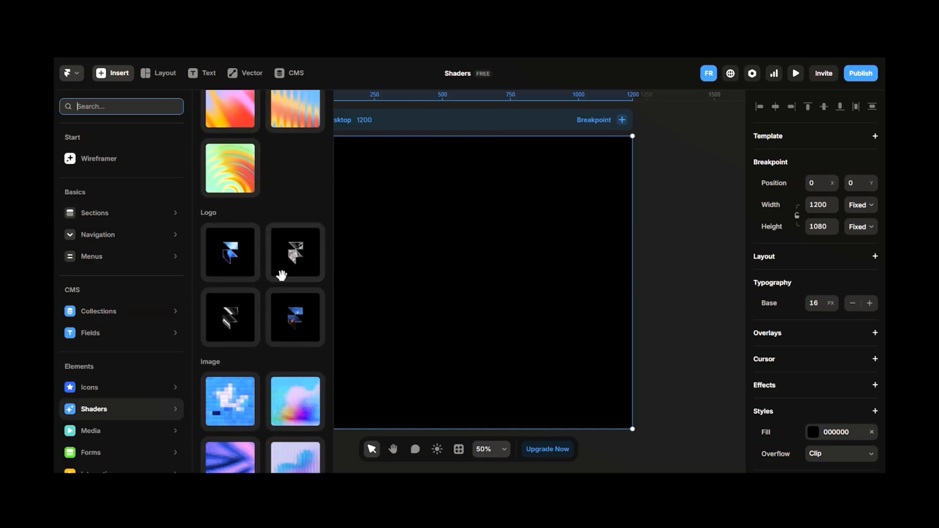
{"action": "scroll", "coordinate": [280, 277], "scroll_direction": "down", "scroll_amount": 1}
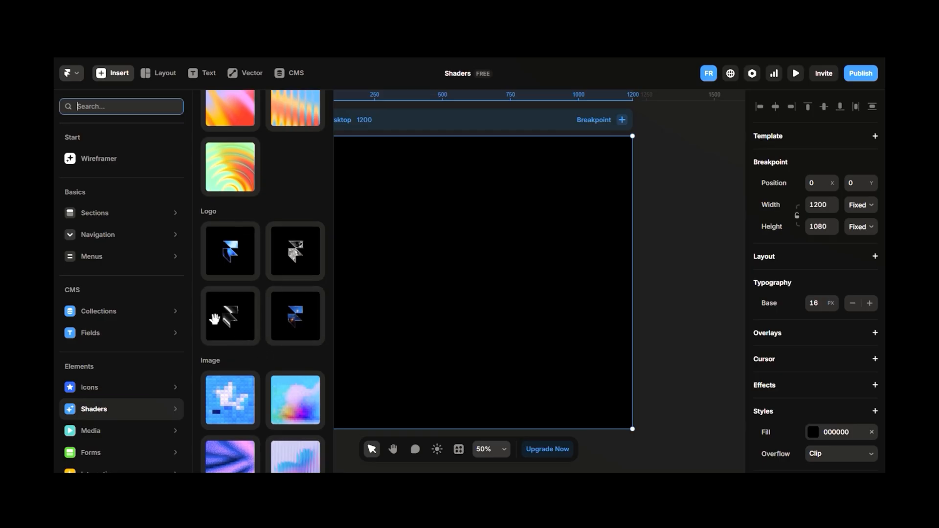
{"action": "left_click_drag", "start_coordinate": [223, 261], "coordinate": [398, 268]}
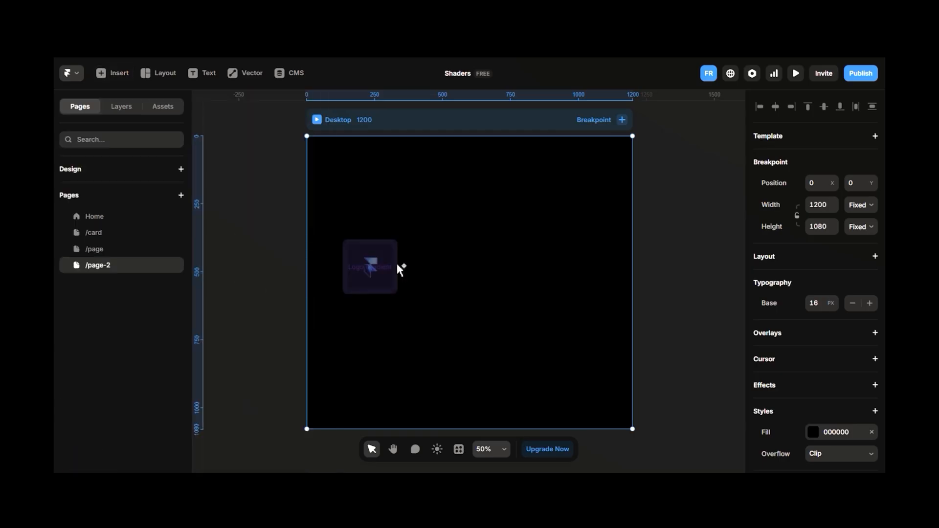
{"action": "left_click_drag", "start_coordinate": [489, 256], "coordinate": [573, 363]}
{"action": "left_click_drag", "start_coordinate": [514, 290], "coordinate": [473, 270]}
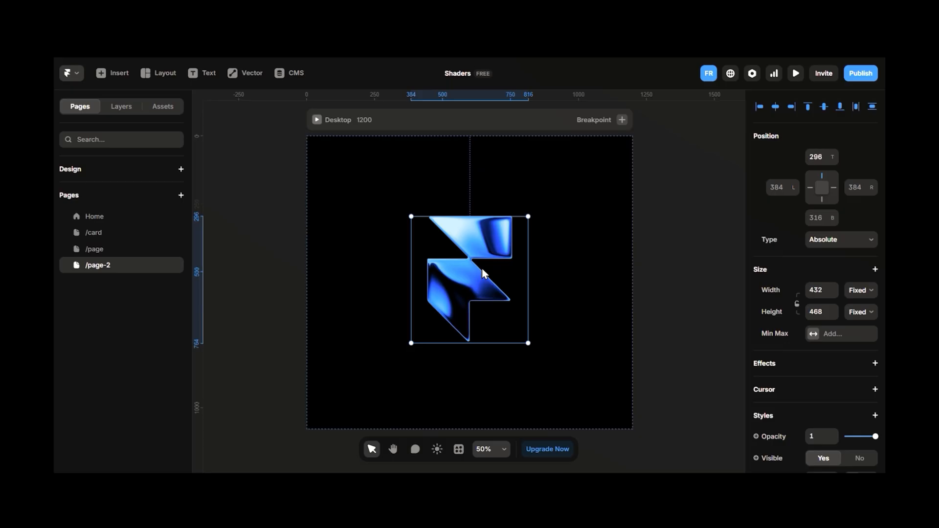
Replace the Logo Gradient's image with the cactus-fill.svg file
{"action": "scroll", "coordinate": [766, 258], "scroll_direction": "down", "scroll_amount": 10}
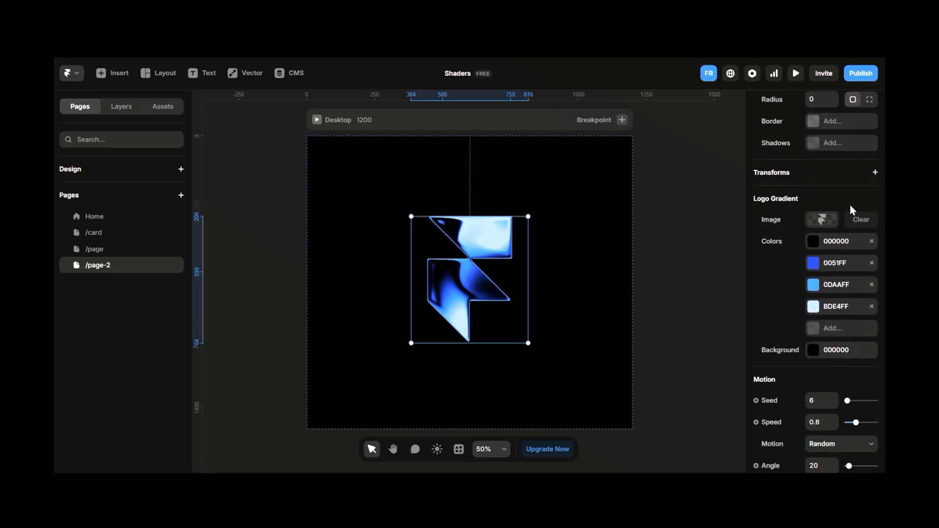
{"action": "left_click", "coordinate": [830, 218]}
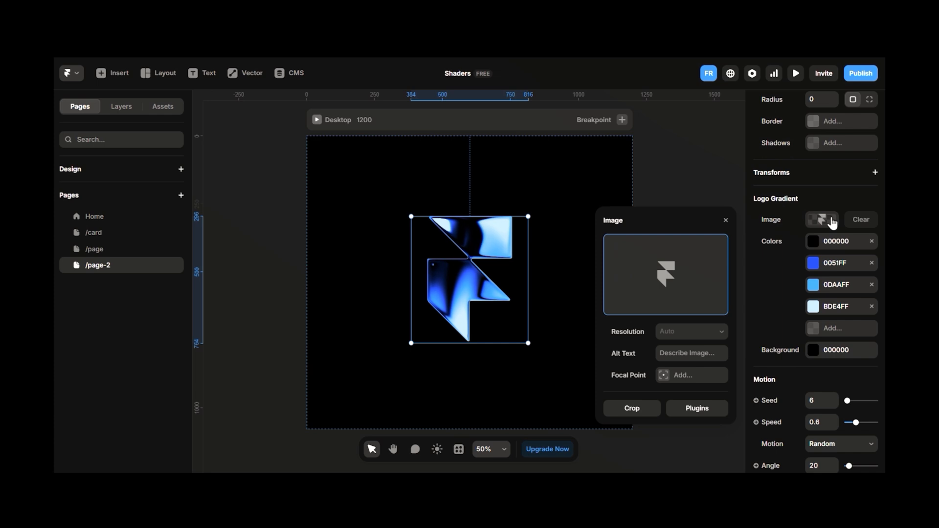
{"action": "left_click", "coordinate": [670, 275]}
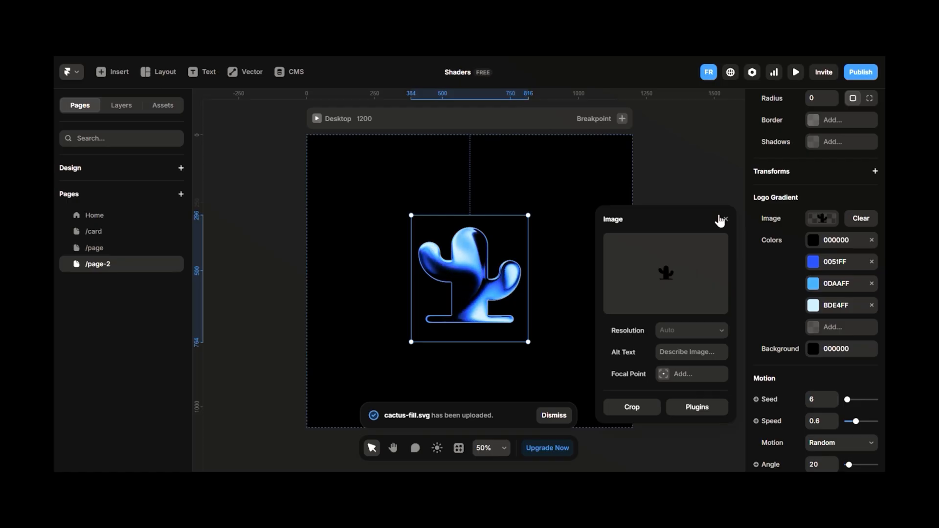
{"action": "left_click", "coordinate": [725, 220]}
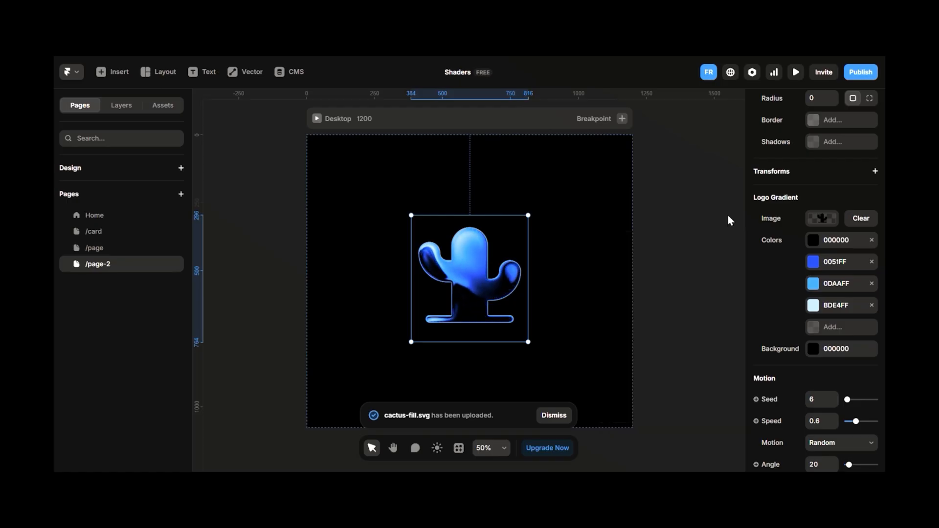
Change the Logo Gradient's second color to 00FF15 and its third color to 82FF0D
{"action": "left_click", "coordinate": [812, 261]}
{"action": "left_click_drag", "start_coordinate": [668, 300], "coordinate": [635, 301]}
{"action": "left_click", "coordinate": [812, 283]}
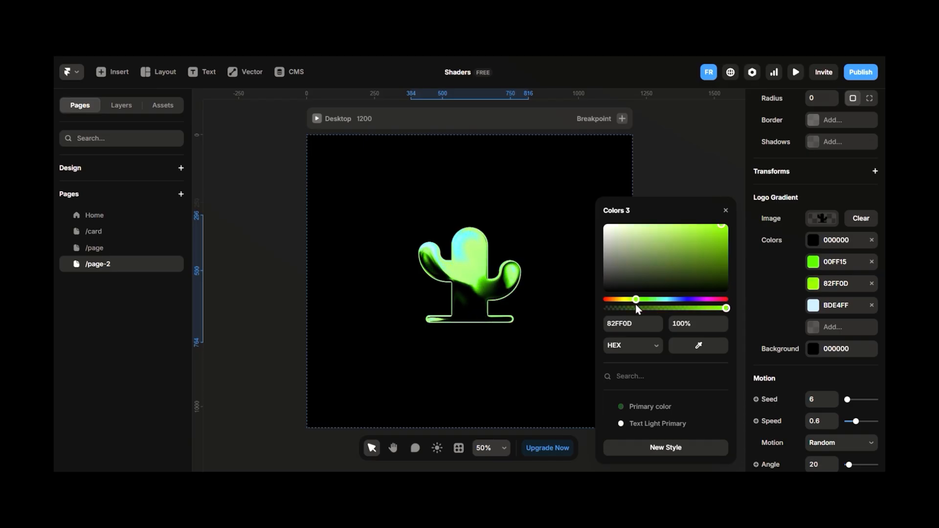
Try other shades for the Logo Gradient's background and first color, returning both to 000000
{"action": "left_click", "coordinate": [771, 292]}
{"action": "left_click", "coordinate": [812, 349]}
{"action": "left_click_drag", "start_coordinate": [650, 271], "coordinate": [588, 319]}
{"action": "left_click", "coordinate": [813, 240]}
{"action": "left_click_drag", "start_coordinate": [612, 254], "coordinate": [624, 291]}
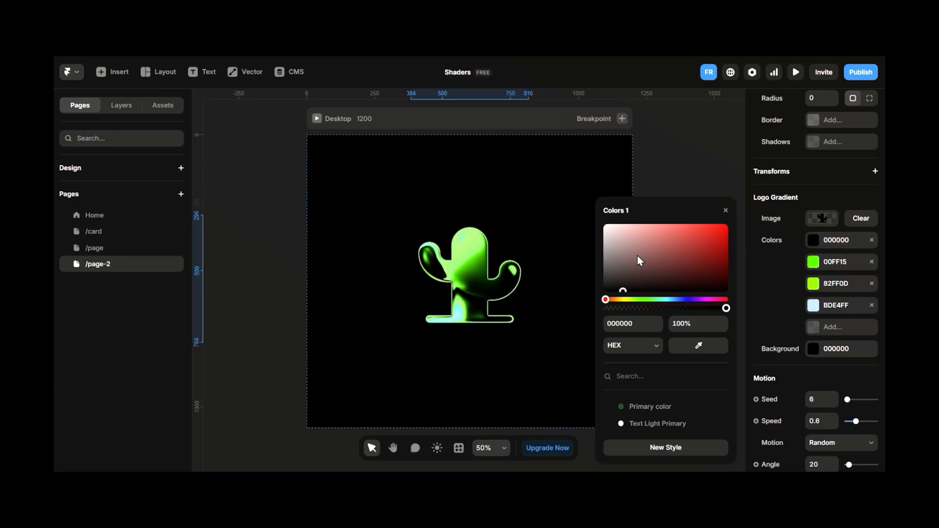
{"action": "left_click", "coordinate": [557, 244]}
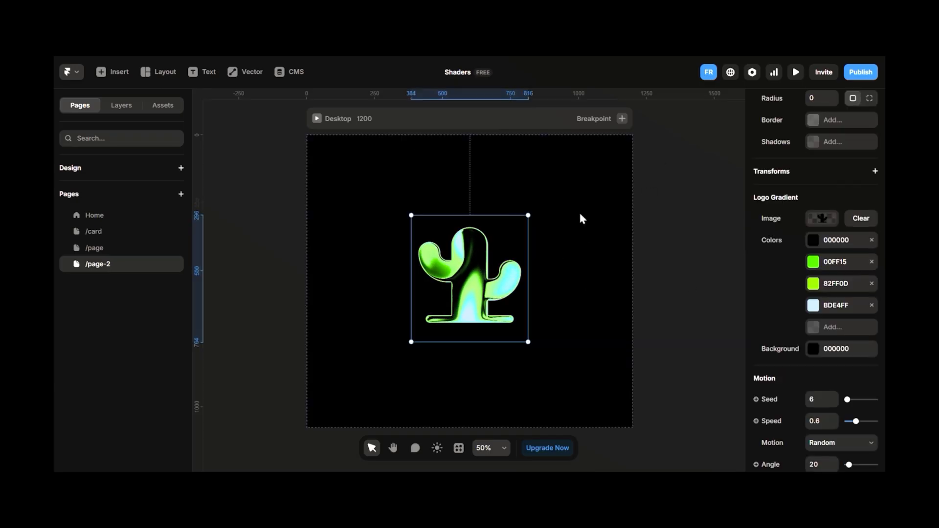
Preview /page-2, examine the animated green cactus logo, and return to the canvas
{"action": "left_click", "coordinate": [317, 119]}
{"action": "scroll", "coordinate": [328, 194], "scroll_direction": "down", "scroll_amount": 3}
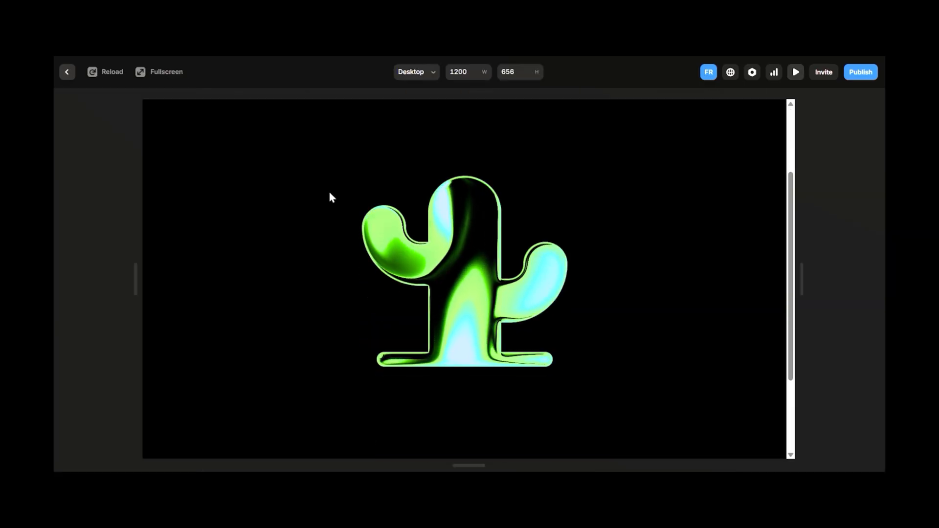
{"action": "left_click", "coordinate": [66, 75]}
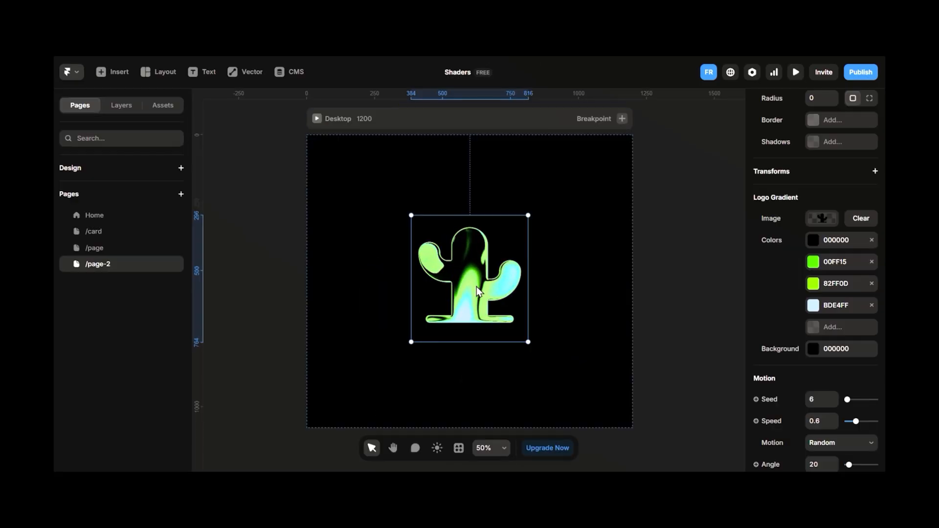
Replace the Logo Gradient with a Logo Glass shader, enlarged to about 458 by 482 and centered on the page
{"action": "key", "text": "Delete"}
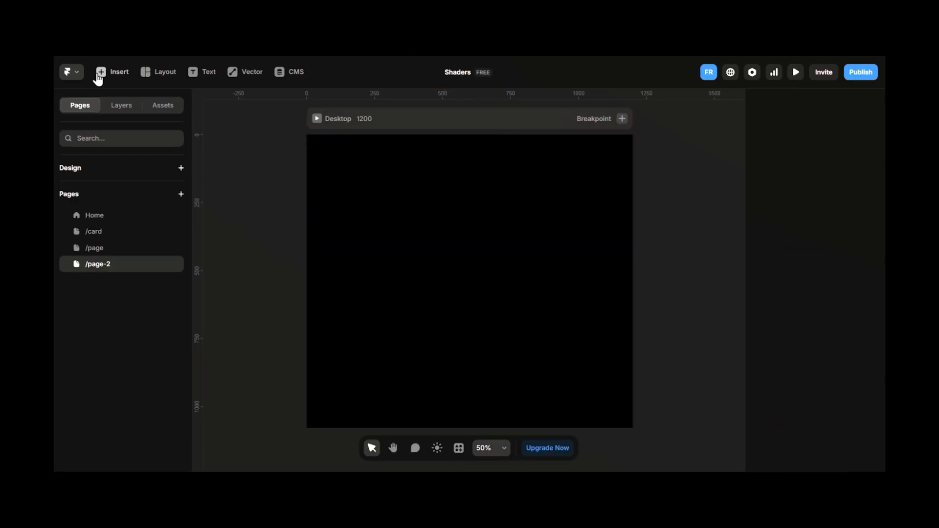
{"action": "left_click", "coordinate": [97, 73]}
{"action": "mouse_move", "coordinate": [110, 409]}
{"action": "left_click_drag", "start_coordinate": [278, 254], "coordinate": [473, 282]}
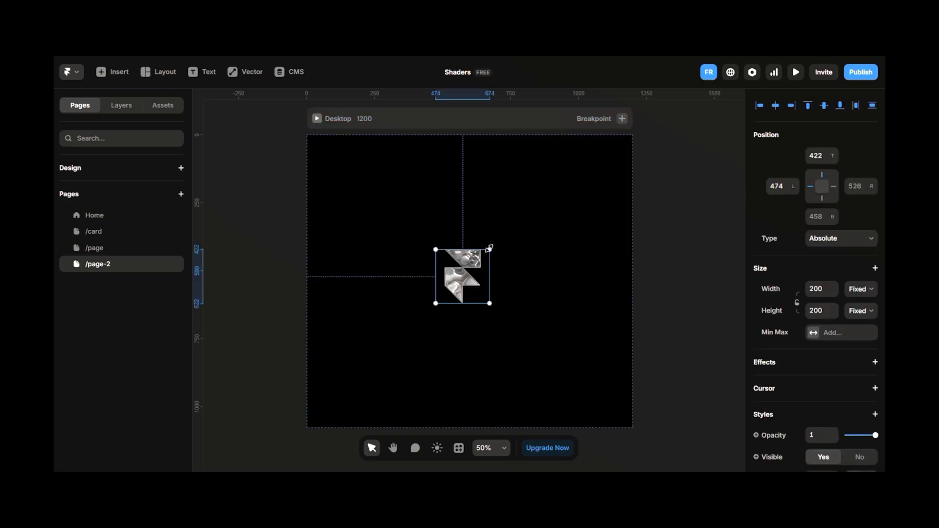
{"action": "left_click_drag", "start_coordinate": [489, 248], "coordinate": [557, 173]}
{"action": "left_click_drag", "start_coordinate": [494, 232], "coordinate": [468, 276]}
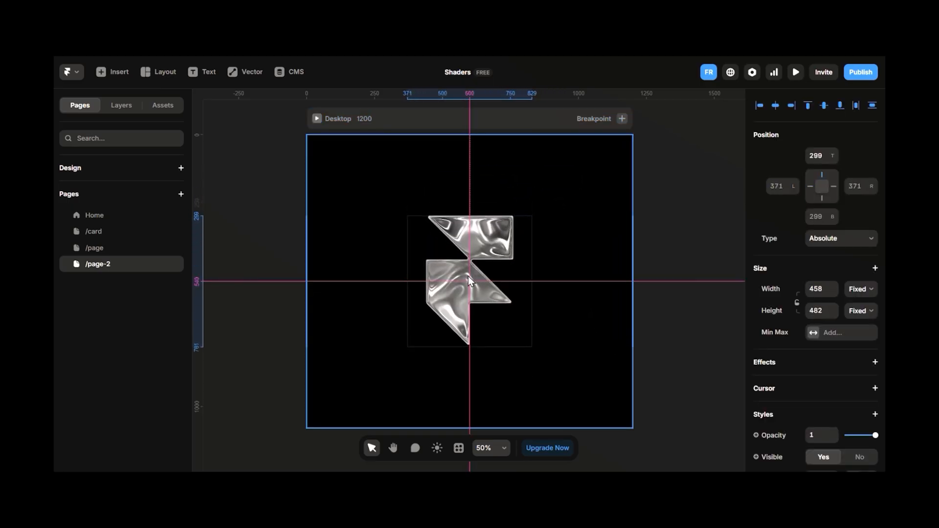
Replace the Logo Glass shader's image with a bug icon
{"action": "scroll", "coordinate": [809, 207], "scroll_direction": "down", "scroll_amount": 9}
{"action": "left_click", "coordinate": [820, 167]}
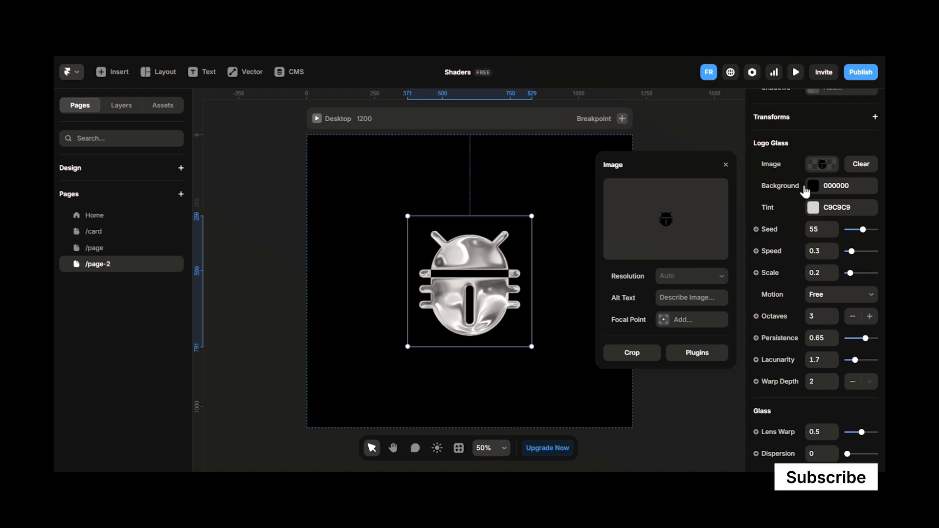
{"action": "left_click", "coordinate": [805, 188]}
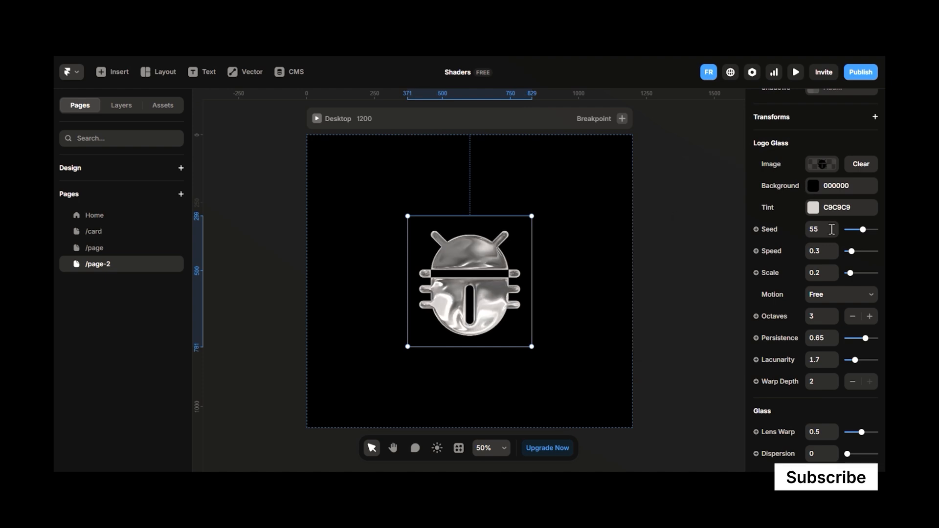
Try a different background color for the Logo Glass shader and undo it
{"action": "left_click", "coordinate": [812, 186]}
{"action": "left_click", "coordinate": [678, 253]}
{"action": "key", "text": "ctrl+z"}
Set the Logo Glass tint to the blue 176287
{"action": "left_click", "coordinate": [812, 208]}
{"action": "left_click", "coordinate": [687, 274]}
{"action": "left_click", "coordinate": [707, 252]}
{"action": "left_click_drag", "start_coordinate": [605, 297], "coordinate": [672, 296]}
Set the Logo Glass seed to 52, speed to 0.46 and scale to 0.21, and try the Melt motion before restoring Free
{"action": "left_click_drag", "start_coordinate": [862, 230], "coordinate": [862, 231]}
{"action": "left_click_drag", "start_coordinate": [851, 251], "coordinate": [850, 274]}
{"action": "left_click", "coordinate": [849, 297]}
{"action": "left_click", "coordinate": [831, 322]}
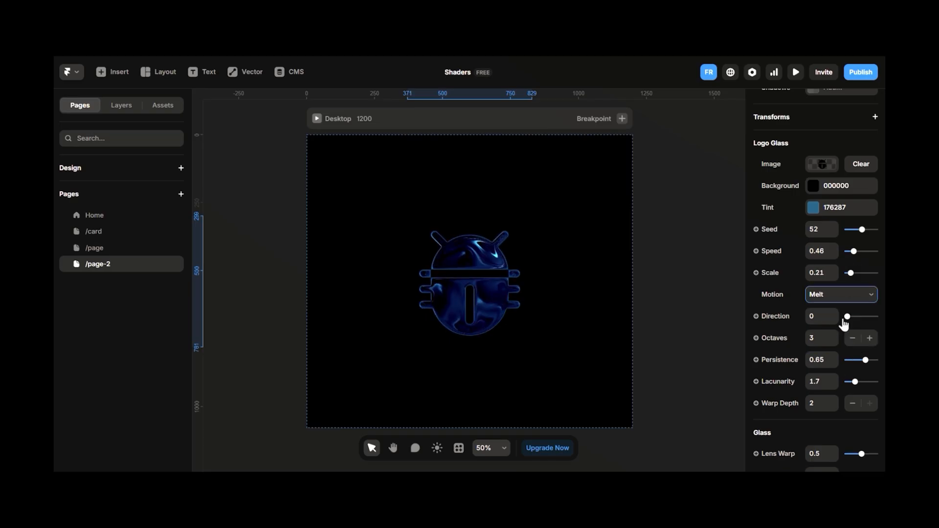
{"action": "left_click", "coordinate": [837, 311]}
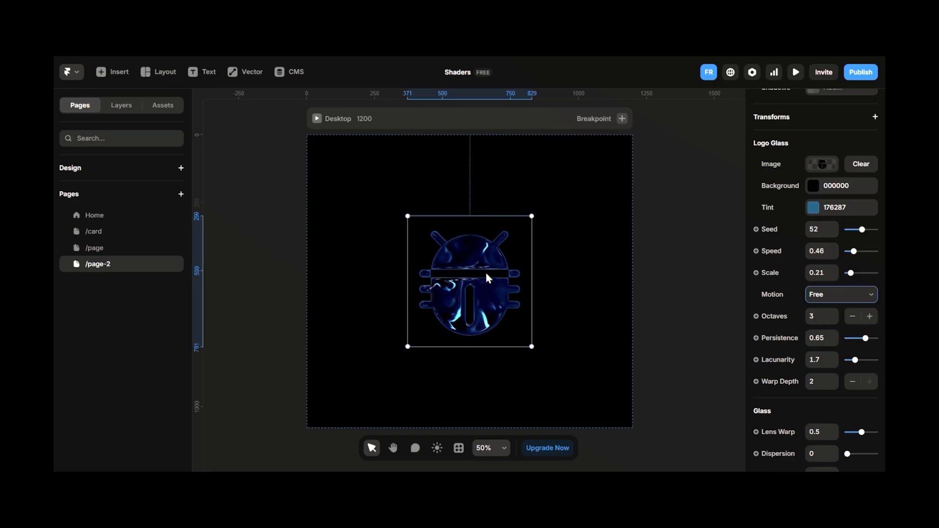
Replace the Logo Glass with a Logo Crystal shader about 504 wide, centered horizontally, and adjust its image scale
{"action": "left_click", "coordinate": [113, 72]}
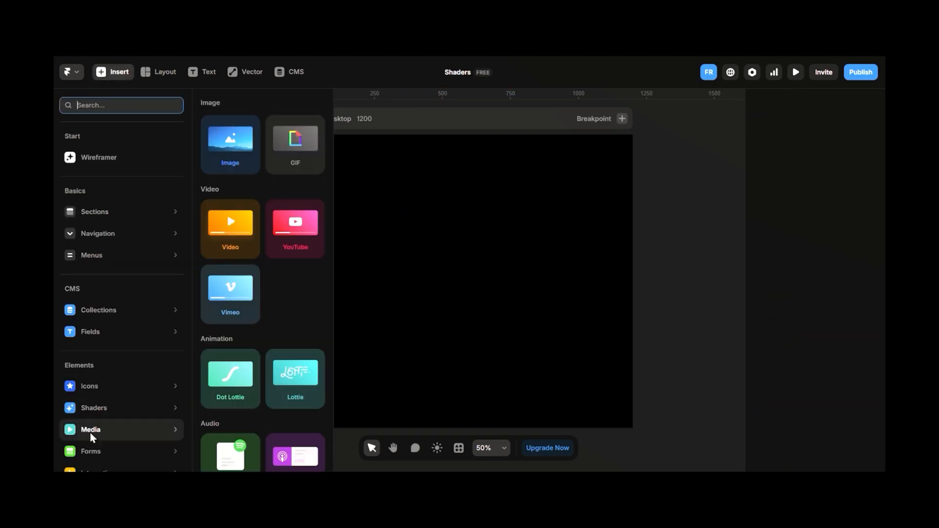
{"action": "mouse_move", "coordinate": [93, 408]}
{"action": "scroll", "coordinate": [281, 325], "scroll_direction": "down", "scroll_amount": 5}
{"action": "left_click_drag", "start_coordinate": [289, 319], "coordinate": [460, 282]}
{"action": "left_click_drag", "start_coordinate": [490, 248], "coordinate": [503, 236]}
{"action": "left_click", "coordinate": [473, 264]}
{"action": "left_click_drag", "start_coordinate": [491, 251], "coordinate": [532, 210]}
{"action": "mouse_move", "coordinate": [447, 286]}
{"action": "left_mouse_down"}
{"action": "mouse_move", "coordinate": [465, 279]}
{"action": "mouse_move", "coordinate": [452, 282]}
{"action": "left_mouse_up"}
{"action": "scroll", "coordinate": [796, 334], "scroll_direction": "down", "scroll_amount": 8}
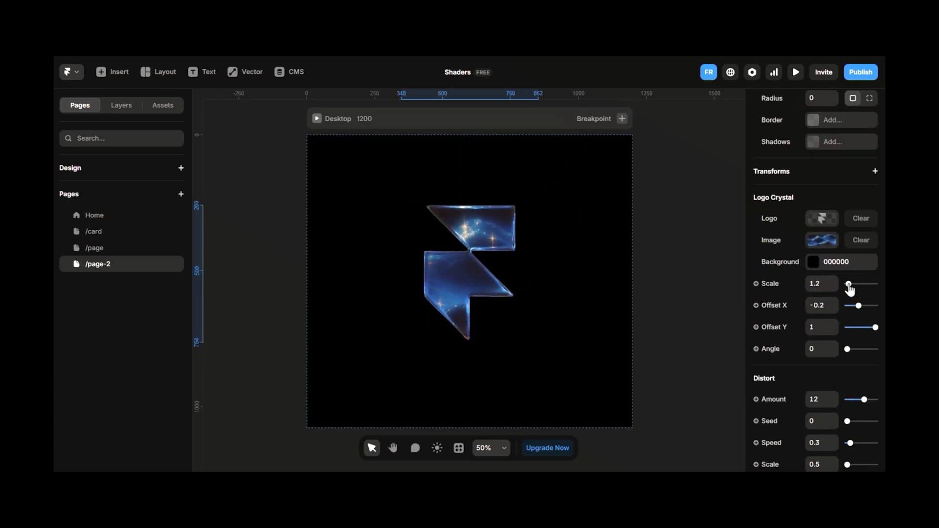
{"action": "left_click_drag", "start_coordinate": [849, 289], "coordinate": [847, 292]}
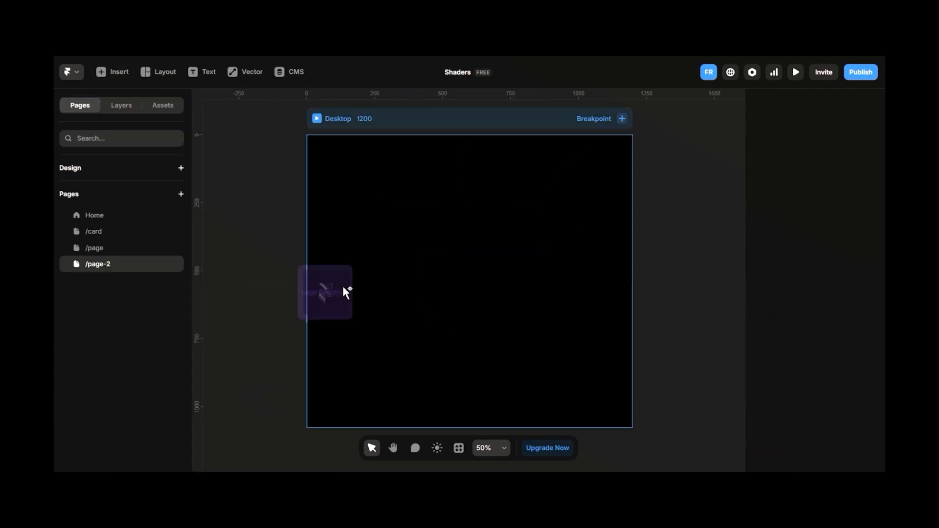
Replace the Logo Crystal with a Logo Spectrum shader about 612 by 612, centered on the page
{"action": "left_click_drag", "start_coordinate": [342, 284], "coordinate": [551, 195]}
{"action": "scroll", "coordinate": [822, 339], "scroll_direction": "down", "scroll_amount": 7}
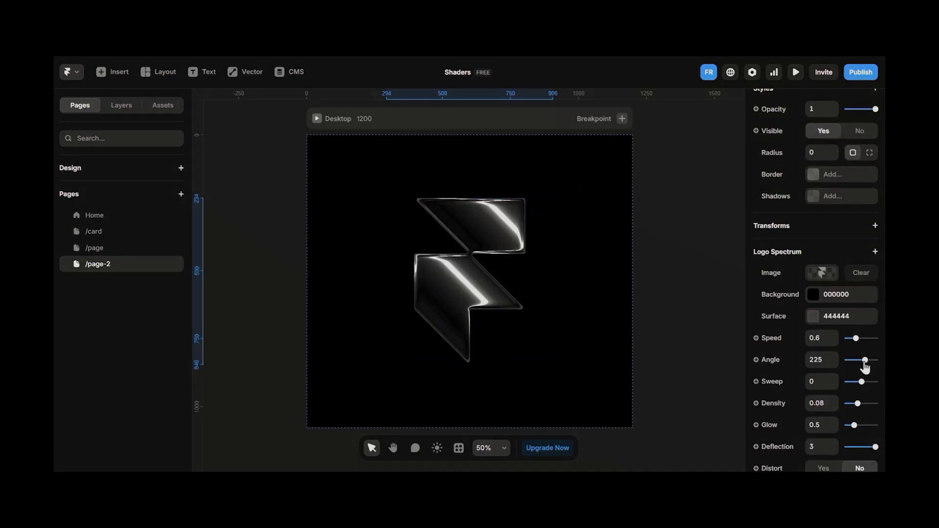